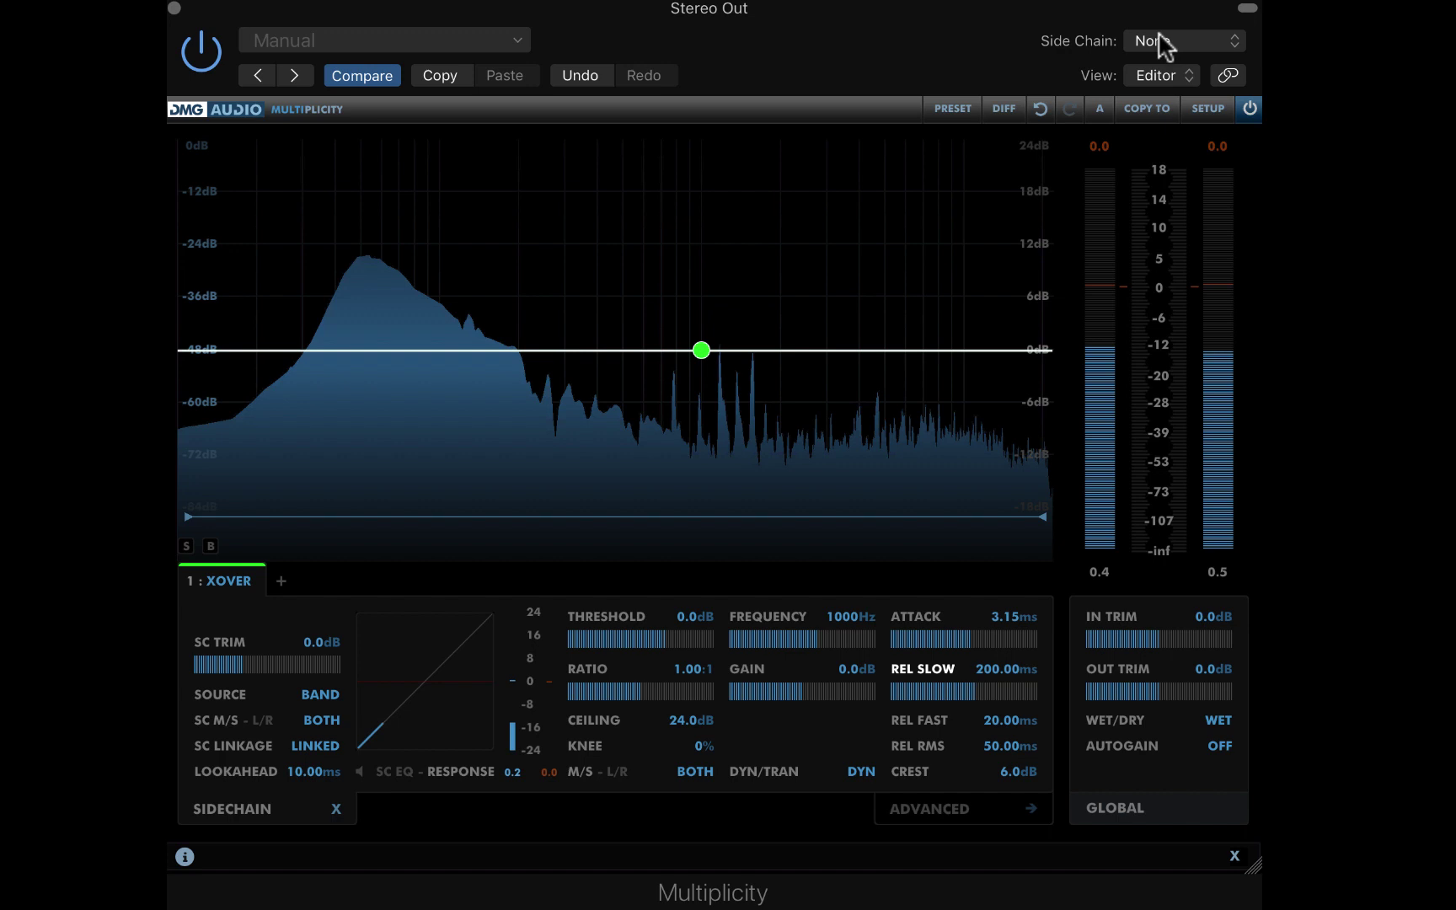
Step: Key the plugin from Bus 1 (Kick_1, Snare_1) and make band 1 a 1000Hz band-pass filter
left_click(1161, 42)
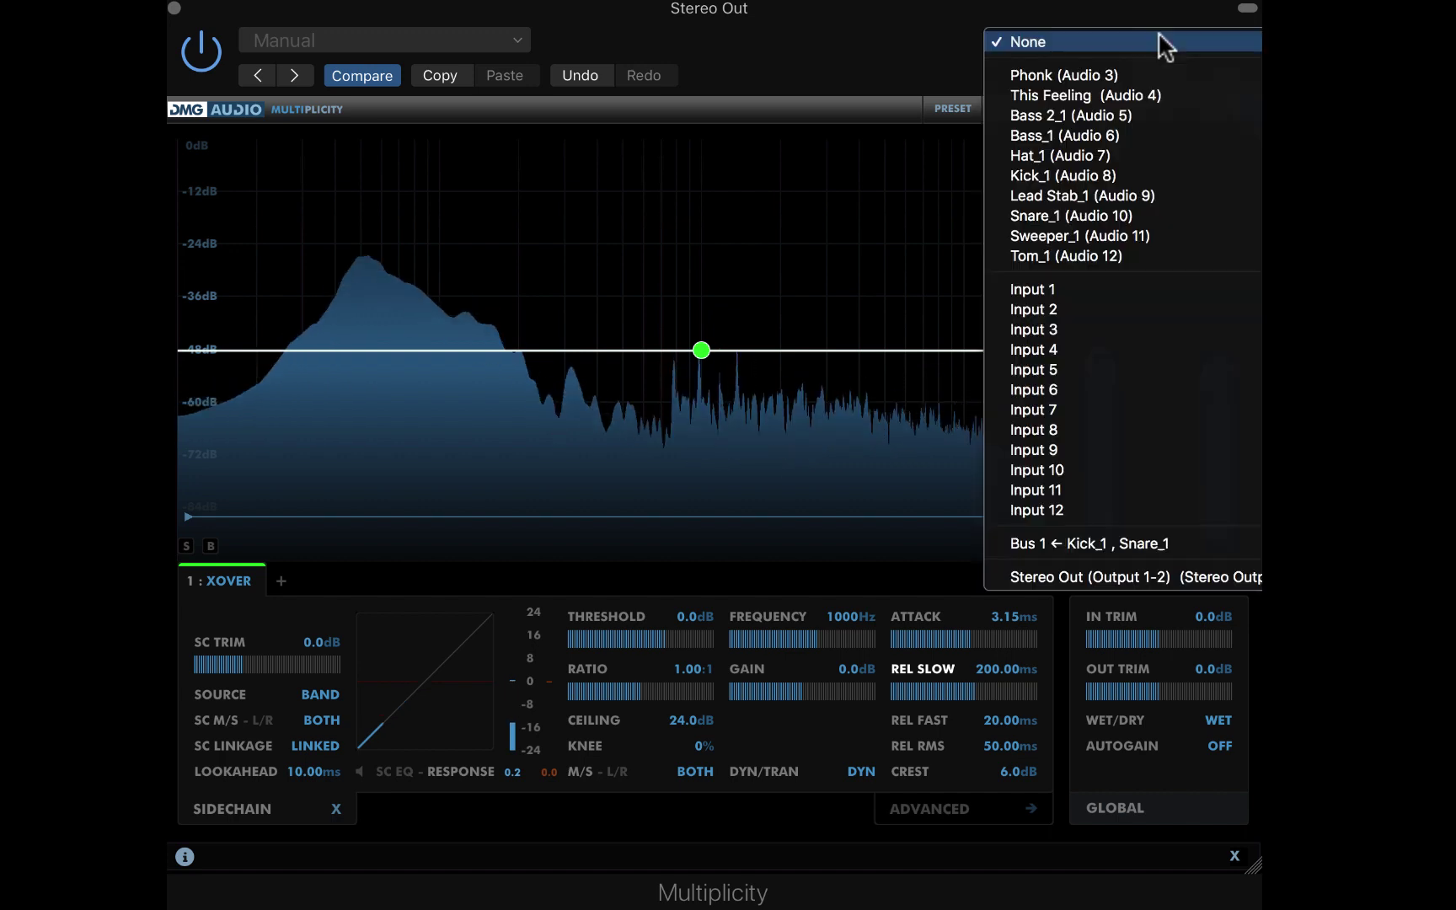
left_click(1090, 541)
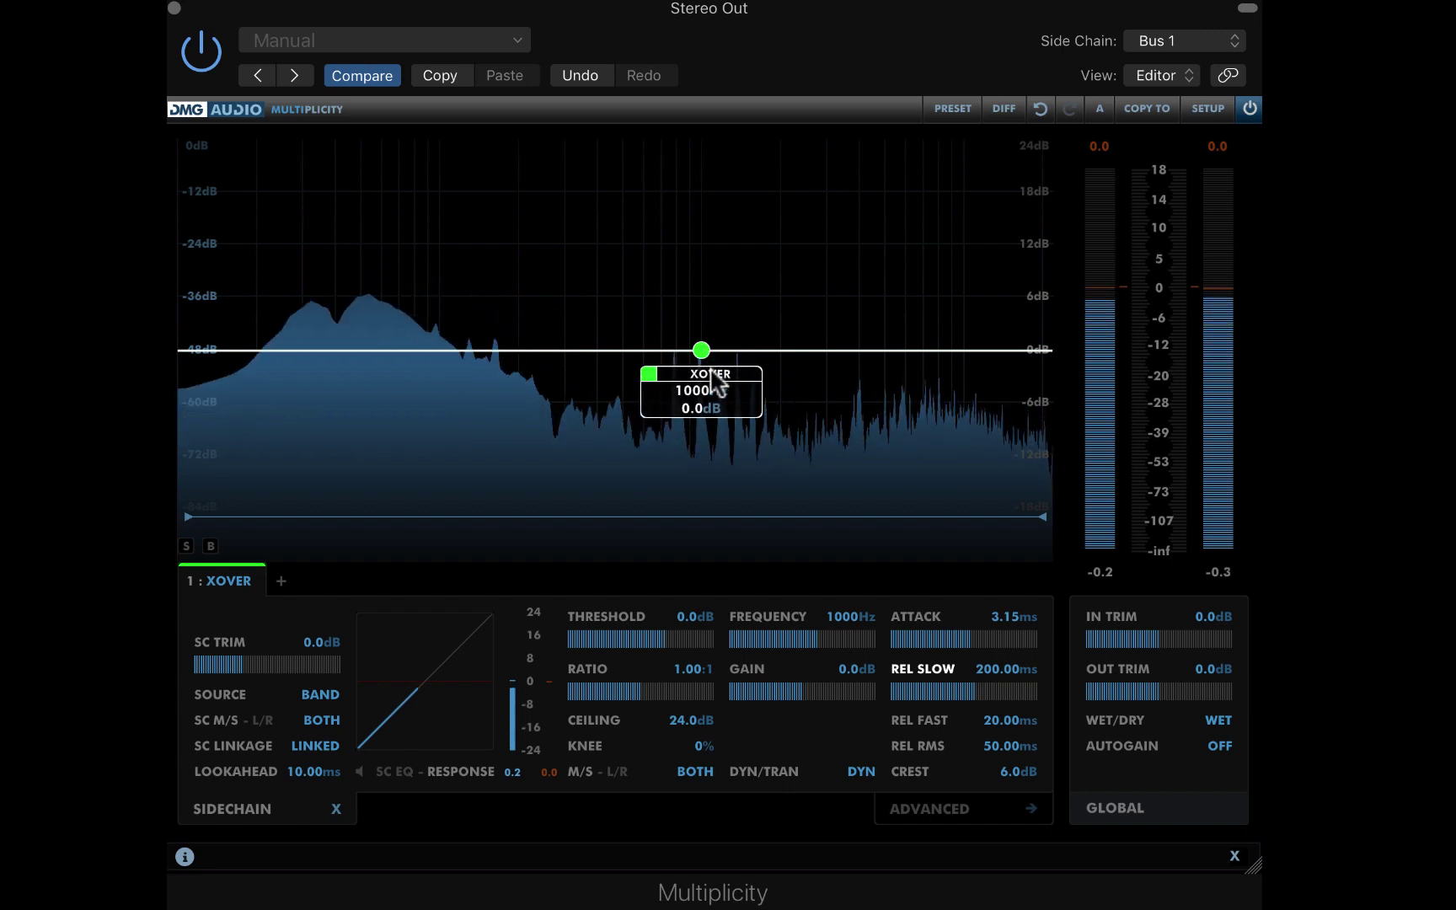
right_click(716, 383)
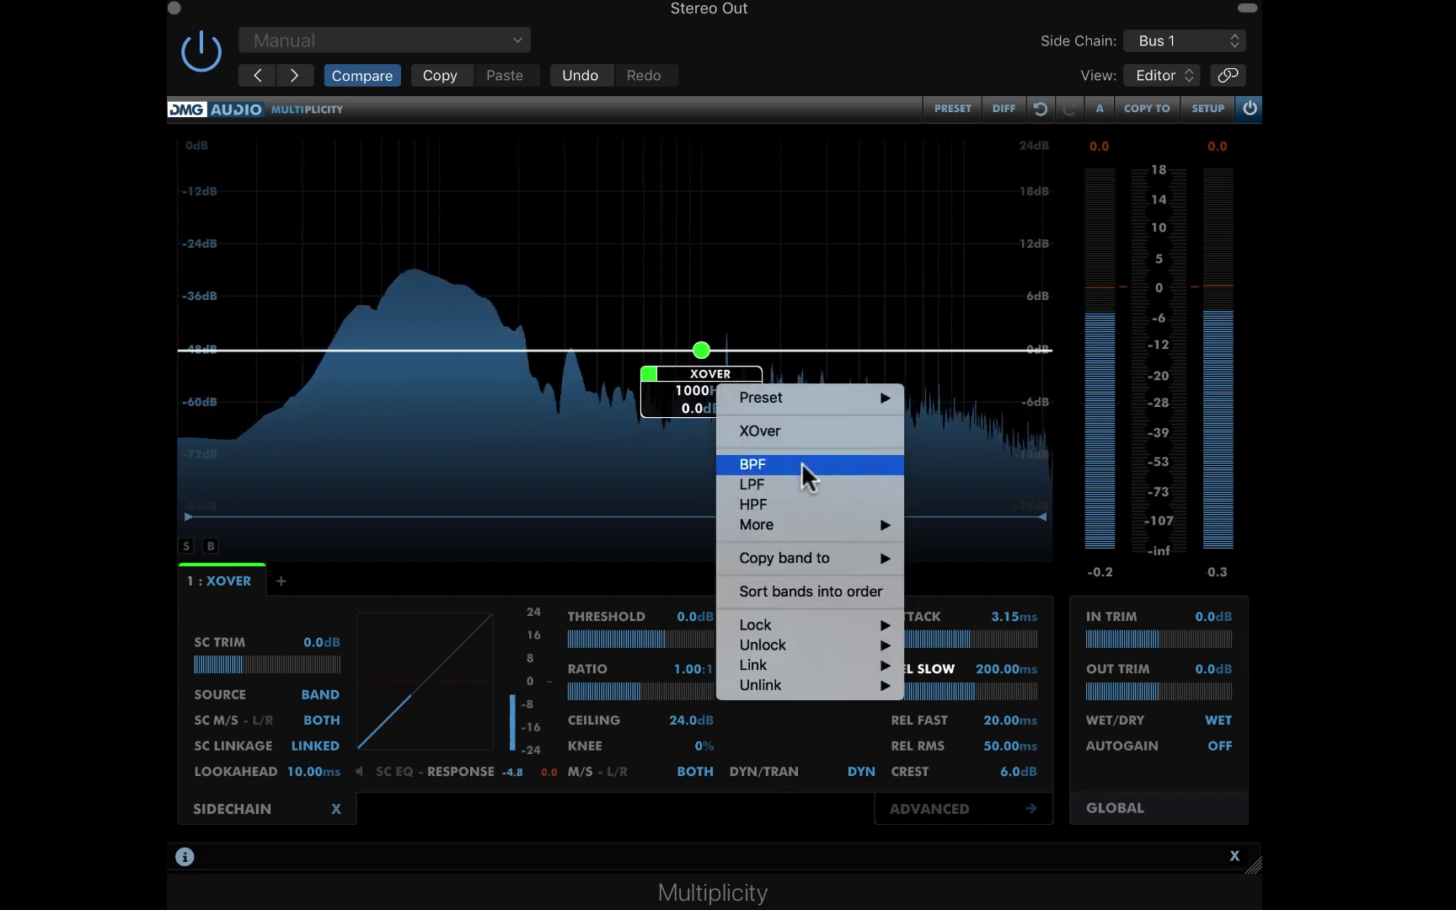
left_click(802, 464)
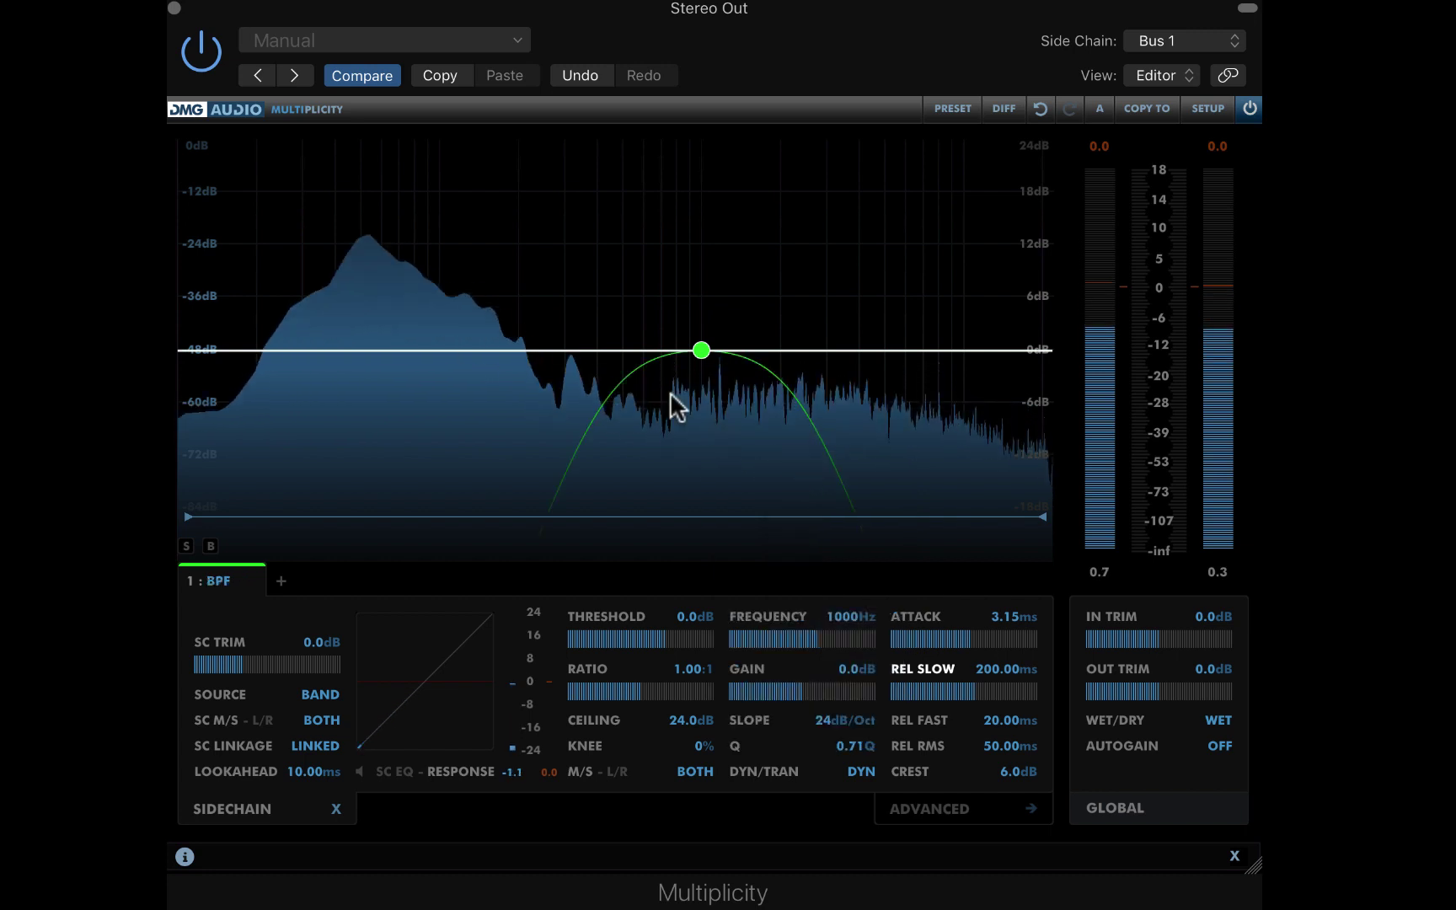
Step: Set band 1's trigger source to EXT and its sidechain M/S to MID
left_click(319, 698)
left_click(309, 761)
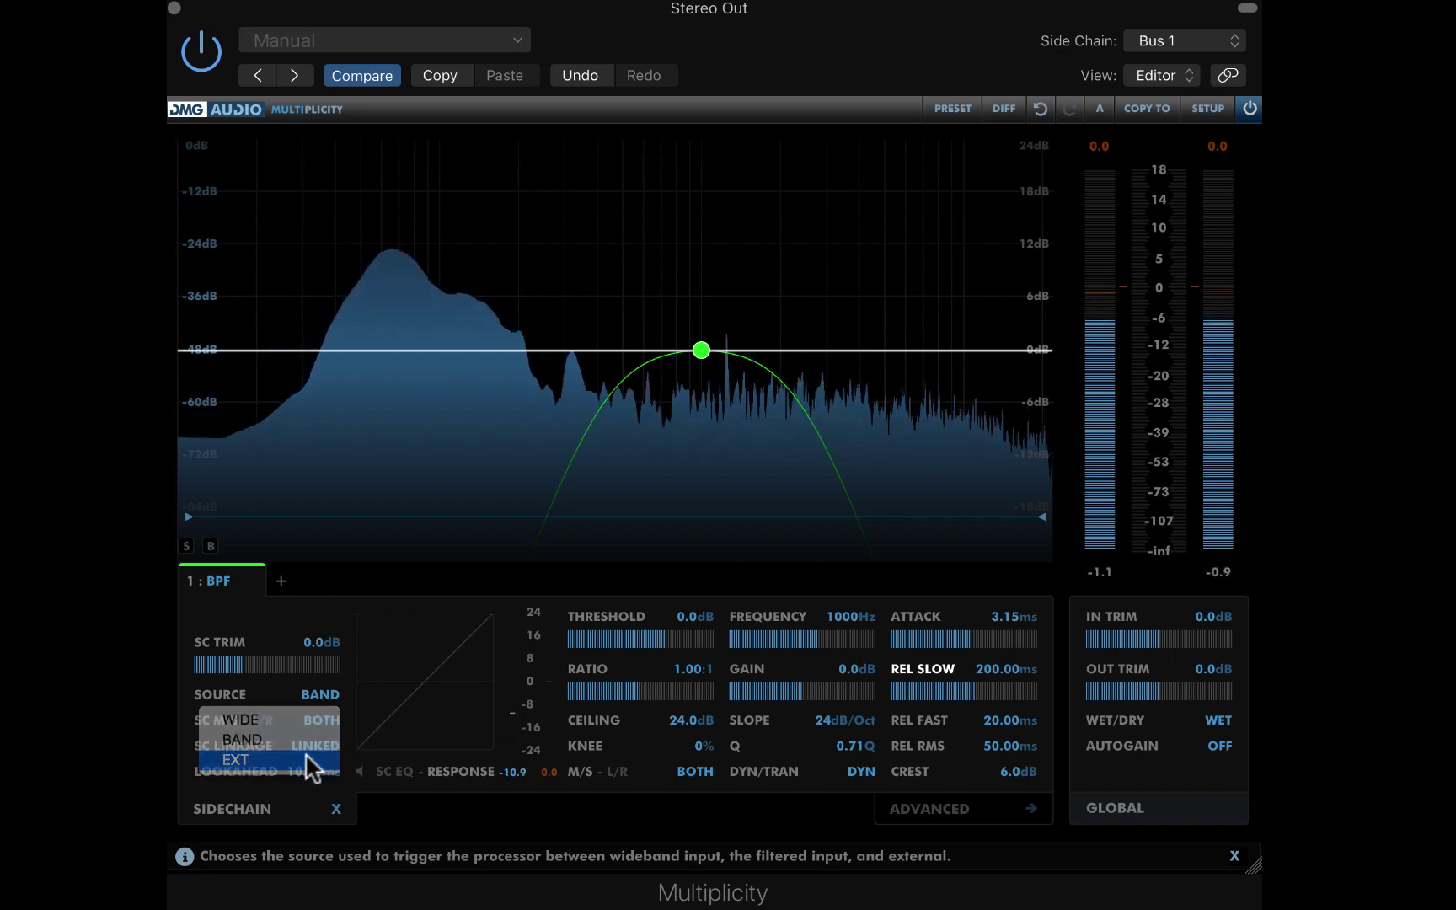
left_click(318, 721)
left_click(319, 752)
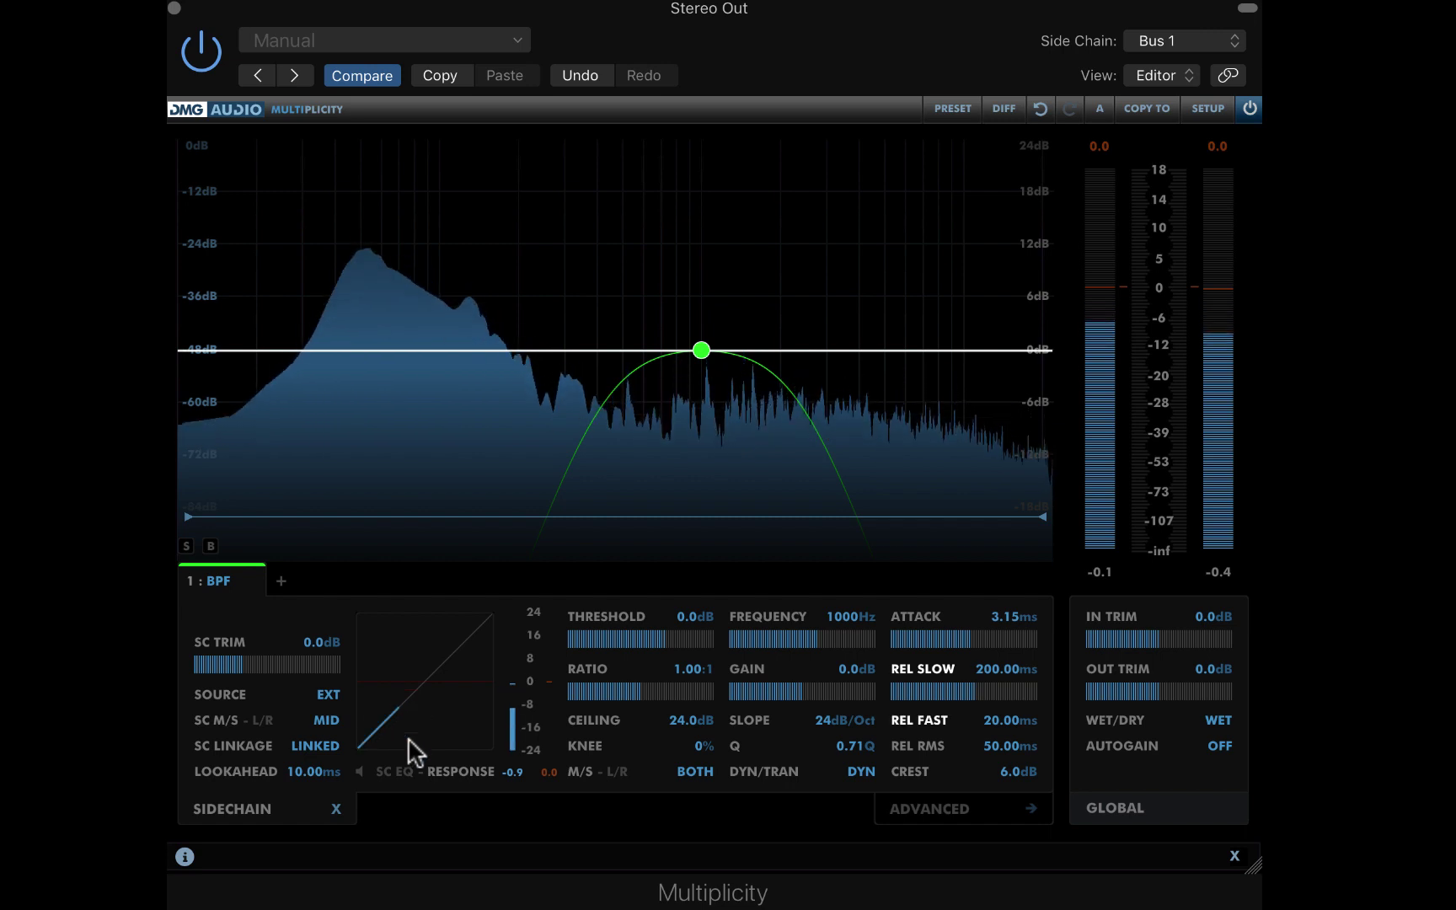
Step: Low-pass band 1's sidechain EQ at 163Hz, back on the response graph
left_click(390, 772)
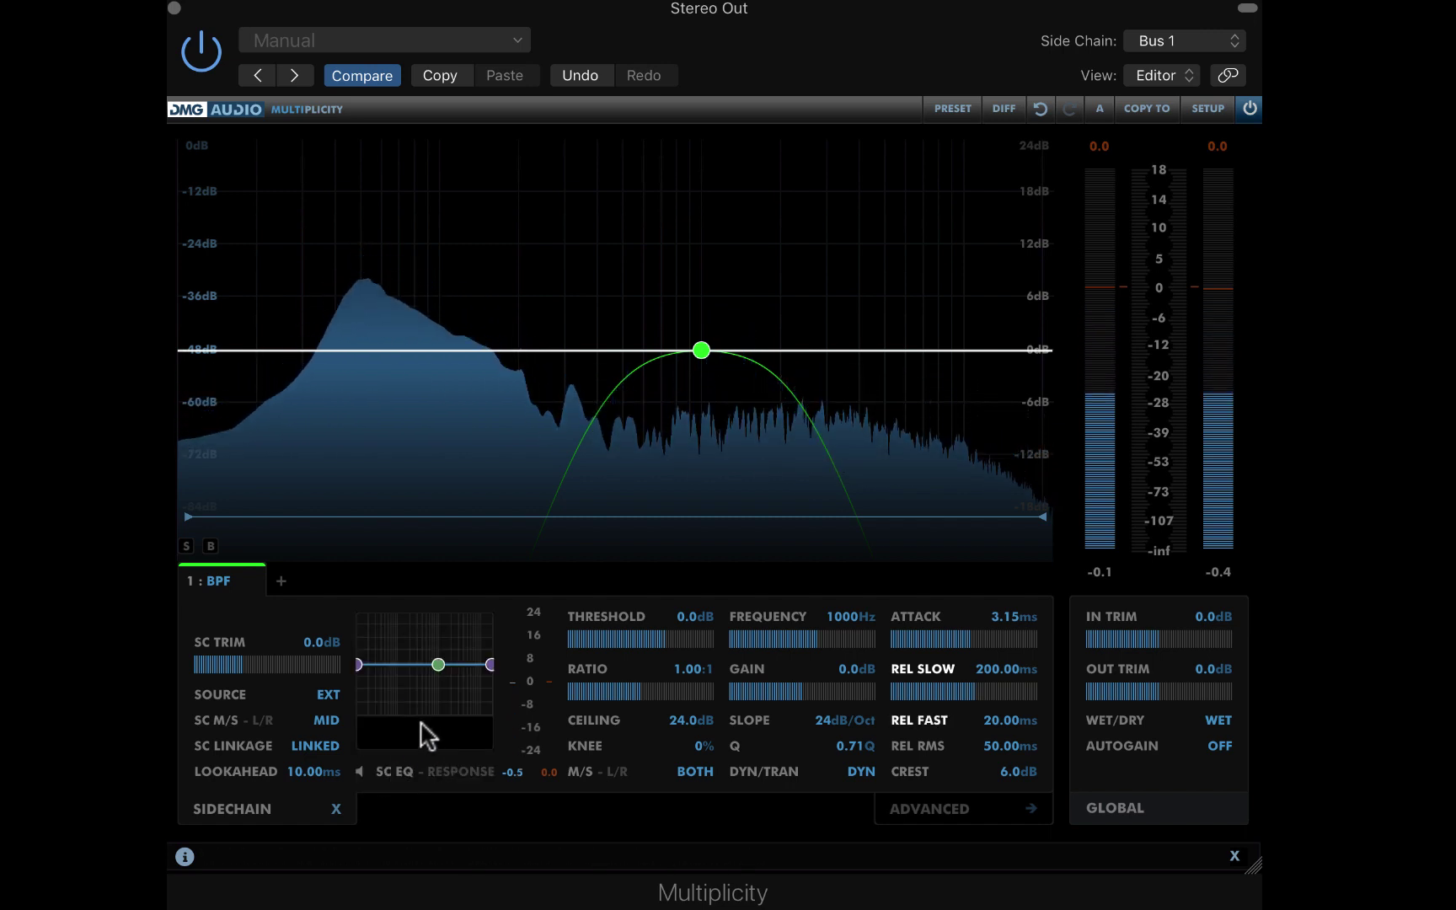
mouse_move(487, 668)
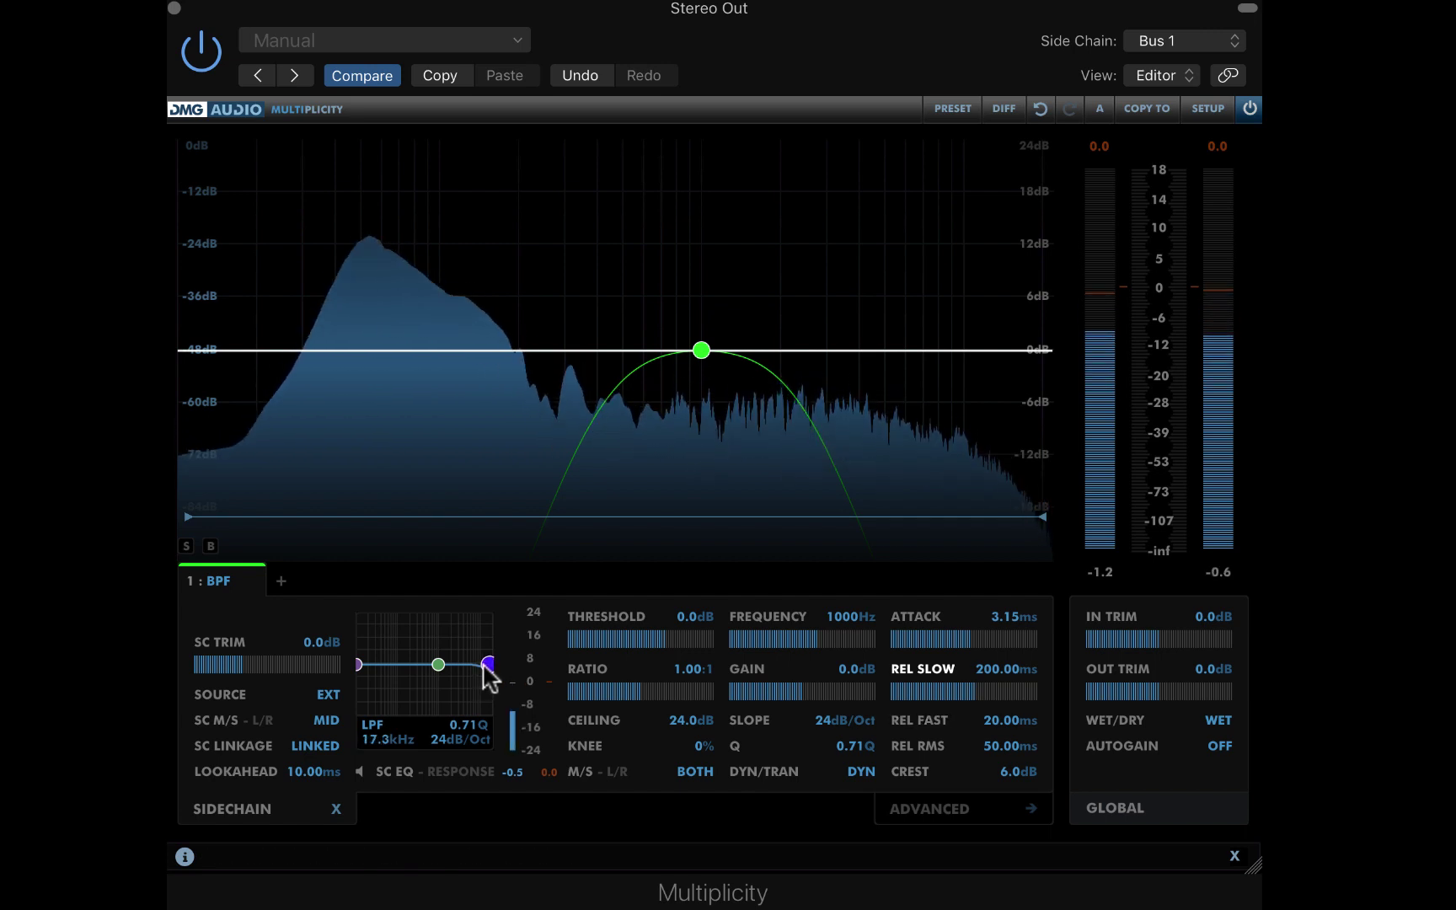
left_click_drag(402, 664, 403, 663)
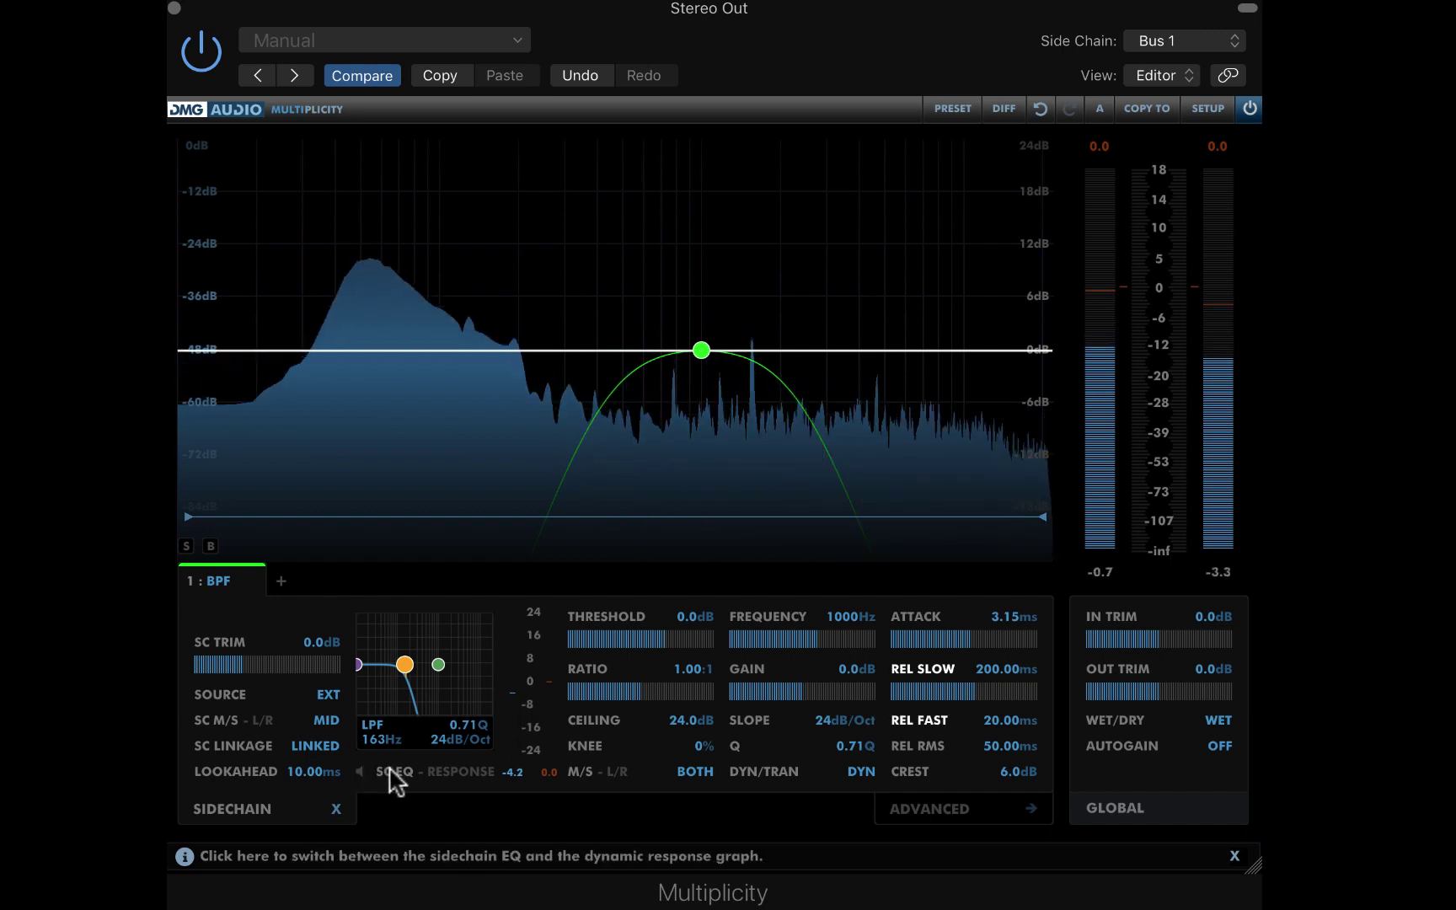
left_click(446, 772)
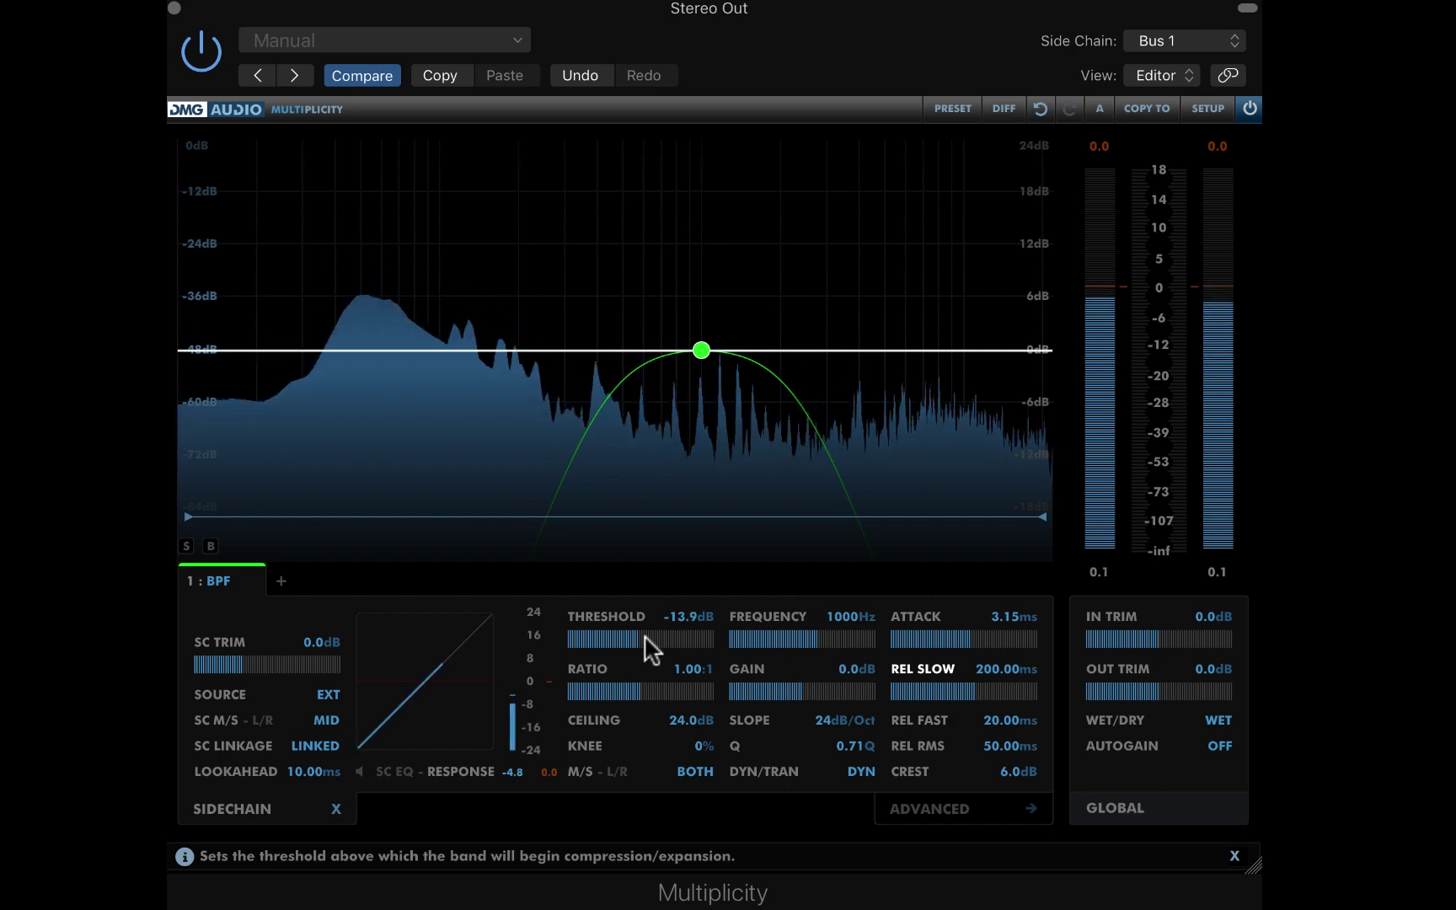
Step: Give band 1 a -14.1dB threshold, 2.03:1 ratio and 157Hz frequency, then unsolo it
scroll(644, 641, "down", 1)
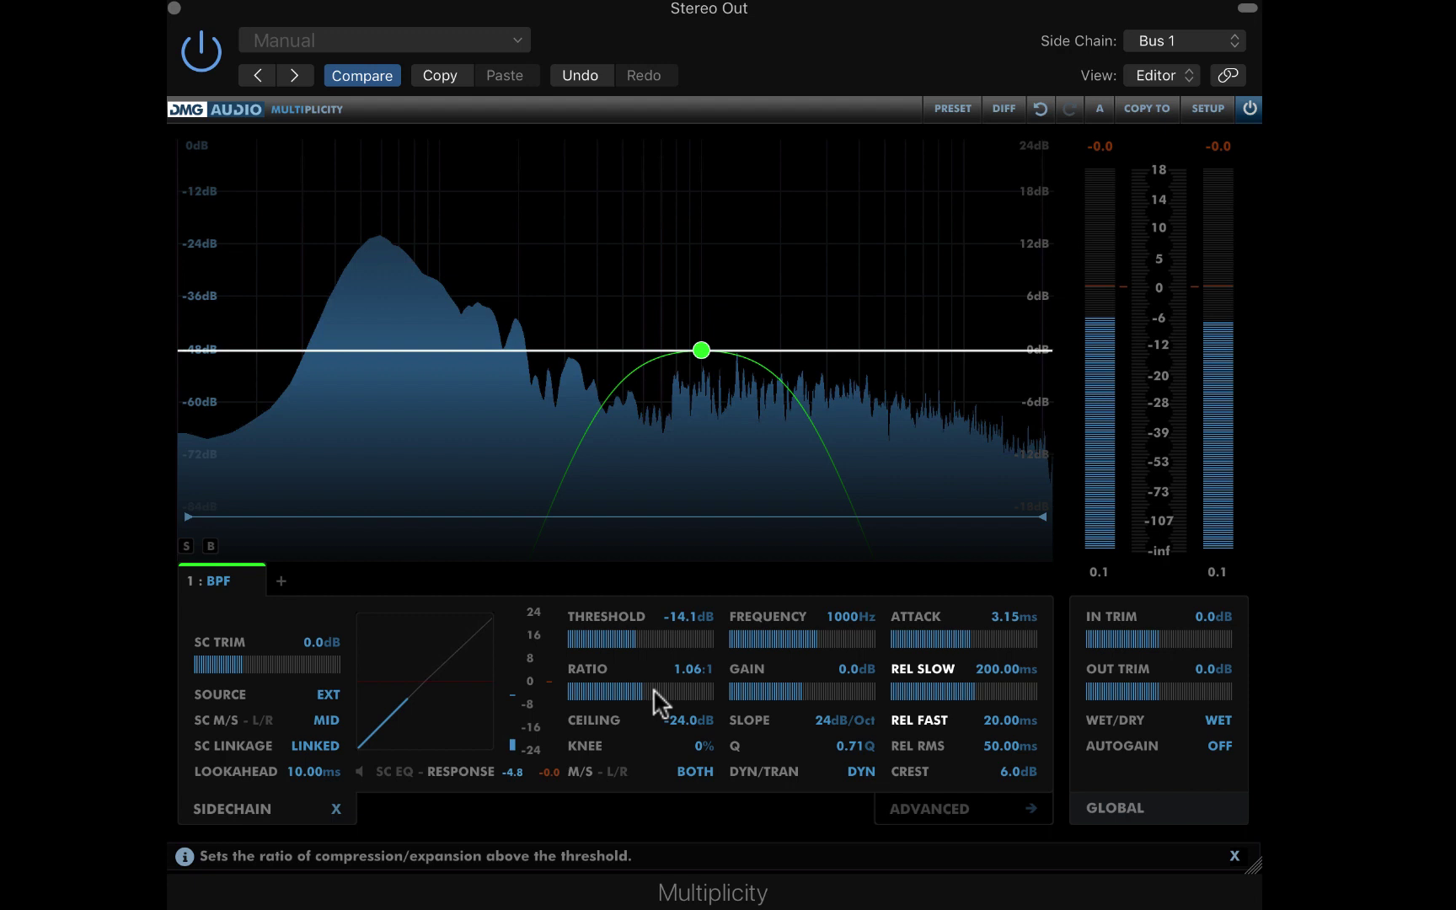
scroll(668, 688, "down", 5)
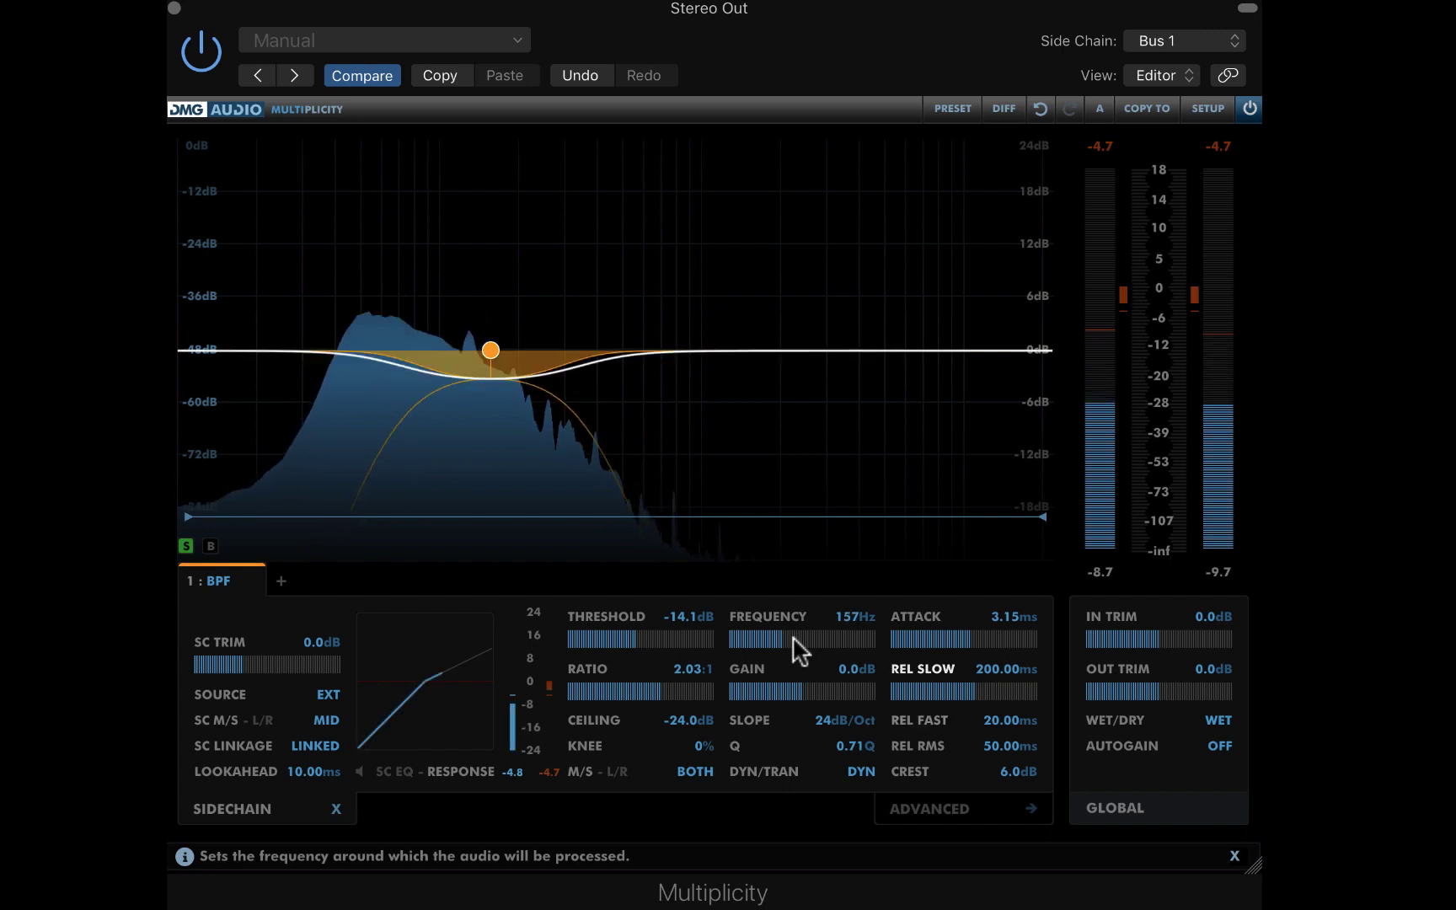
left_click(186, 546)
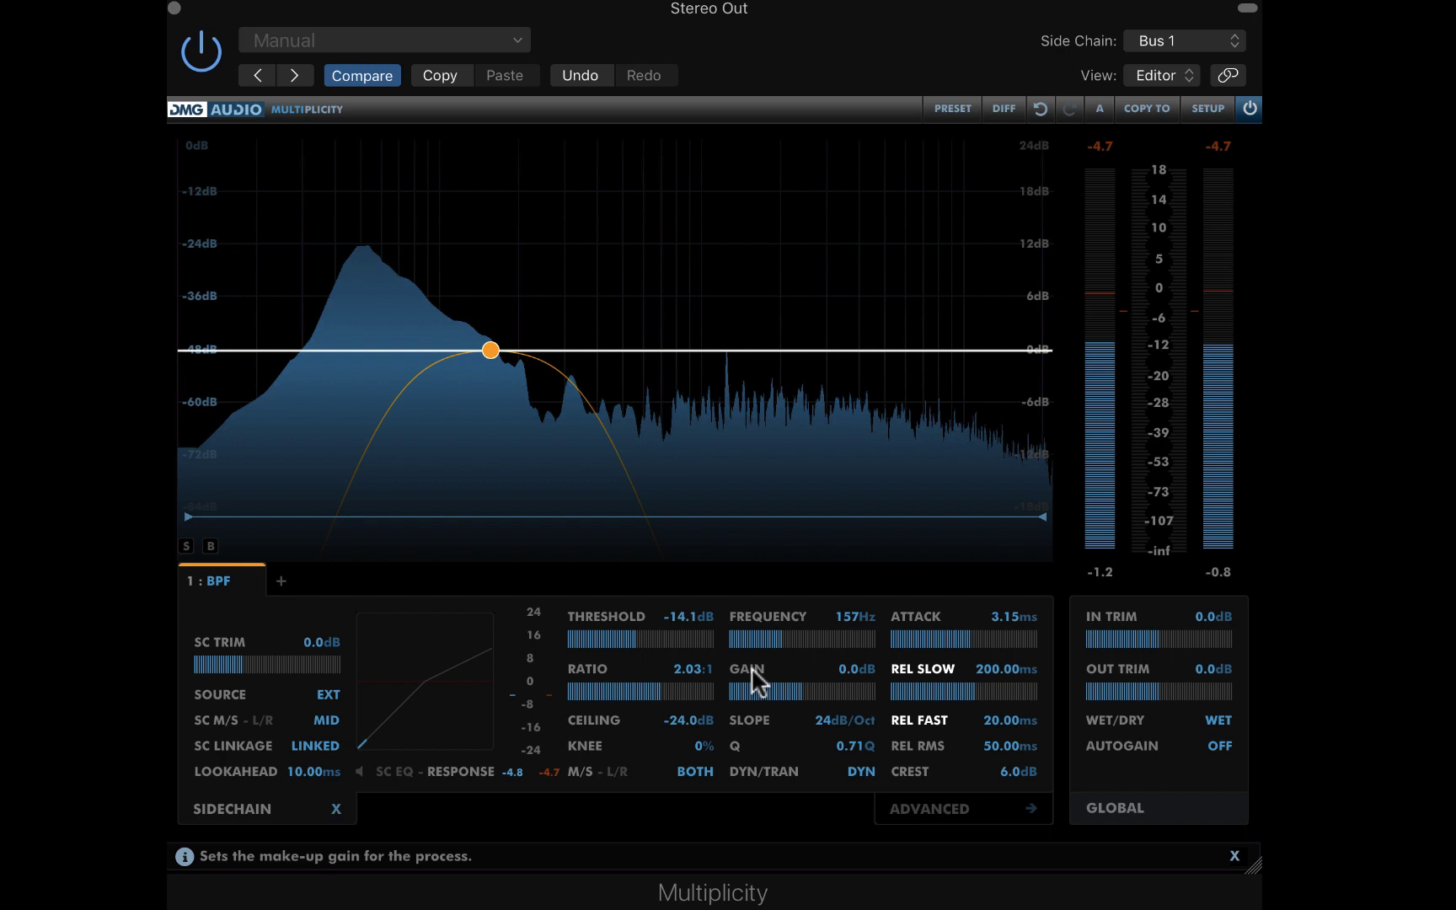
Step: Add a second band at 543Hz and make it a Flat band
double_click(631, 348)
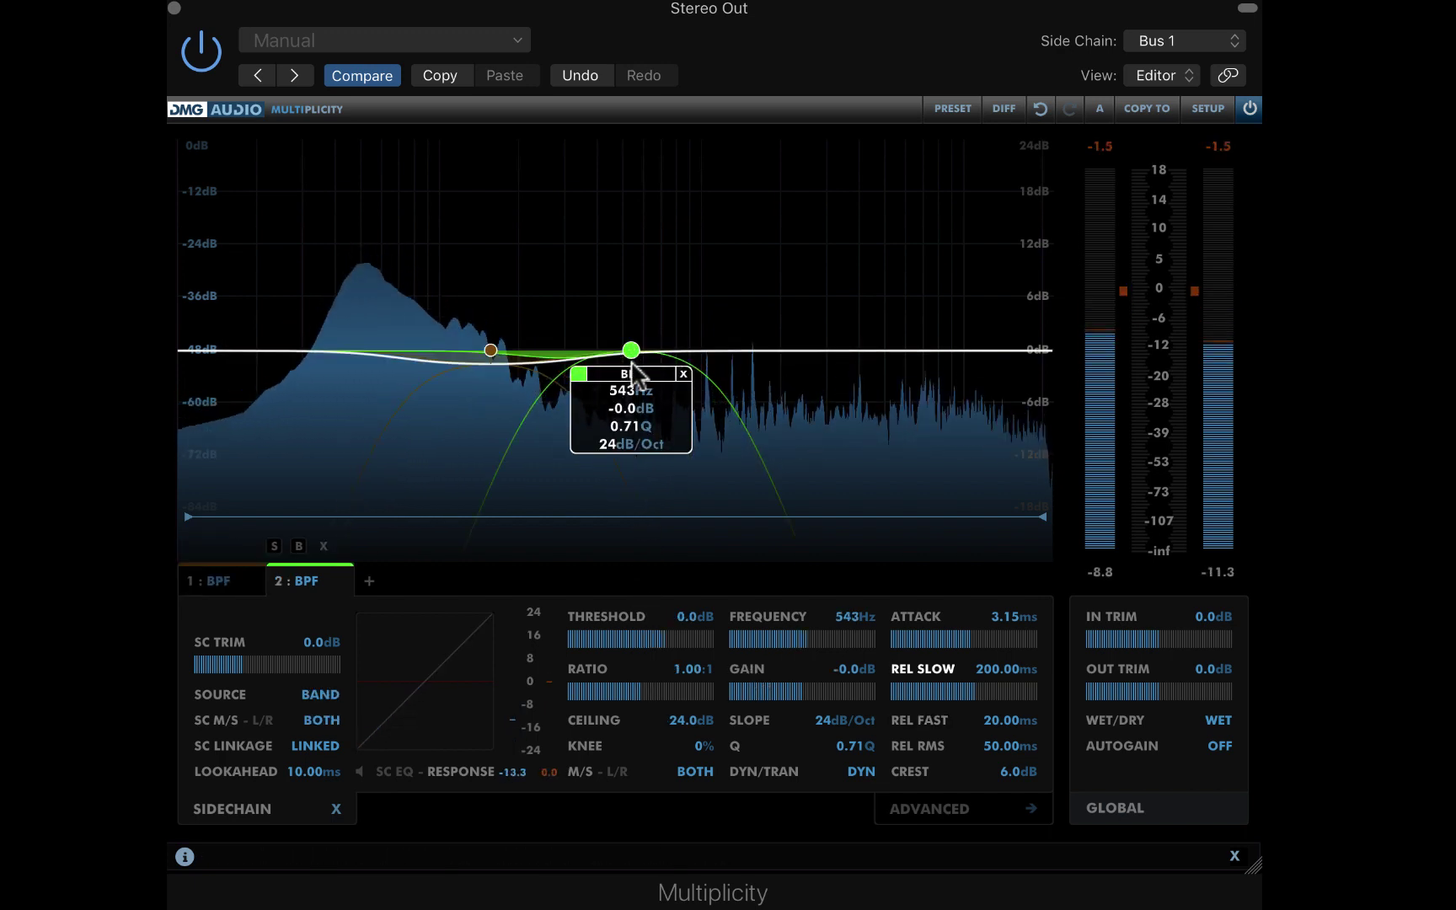
right_click(635, 374)
mouse_move(705, 520)
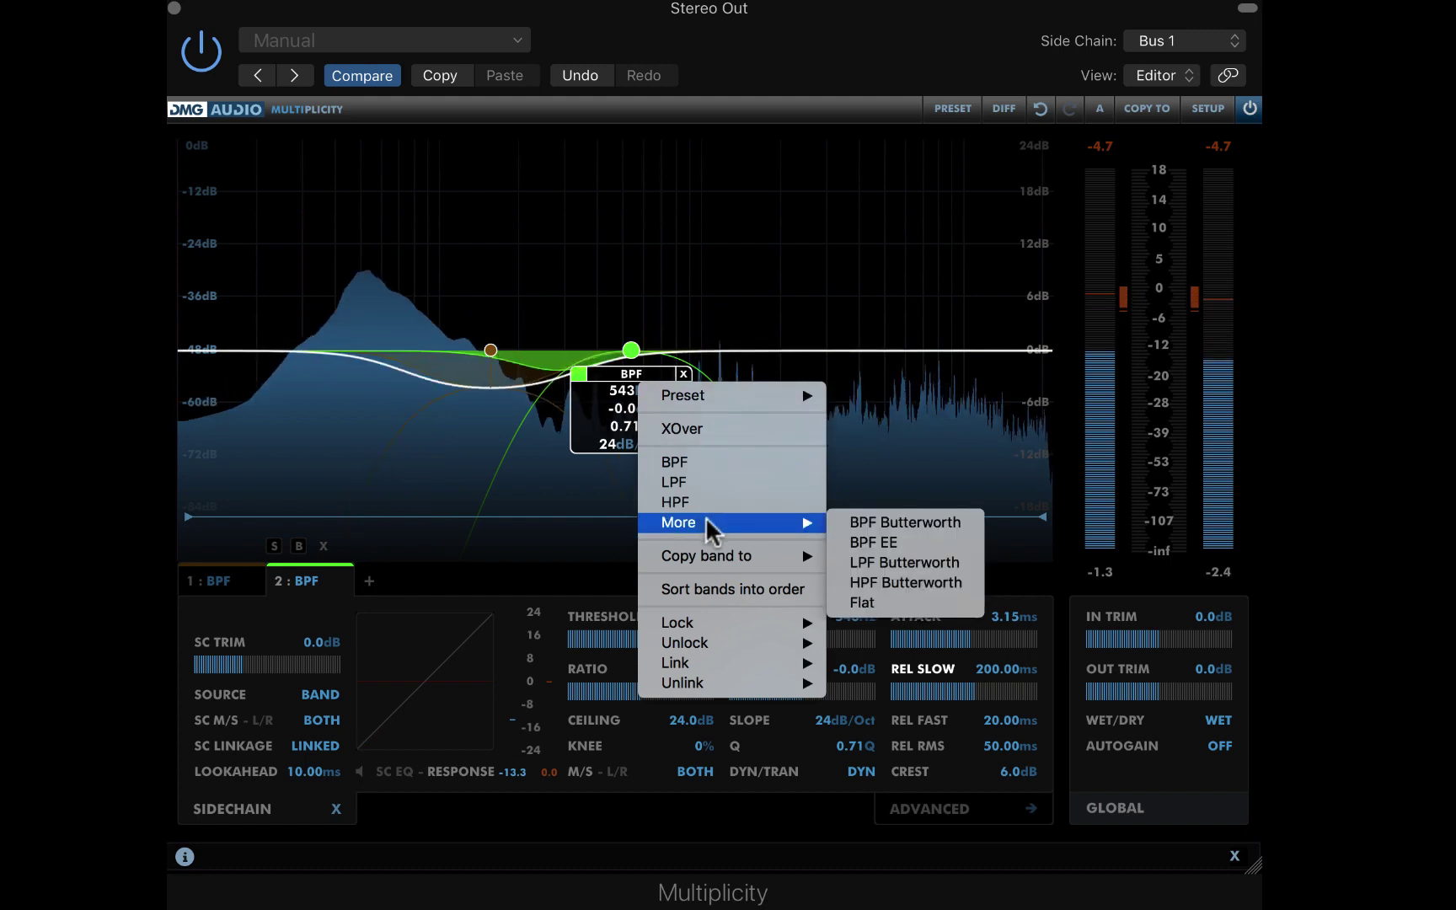
left_click(889, 604)
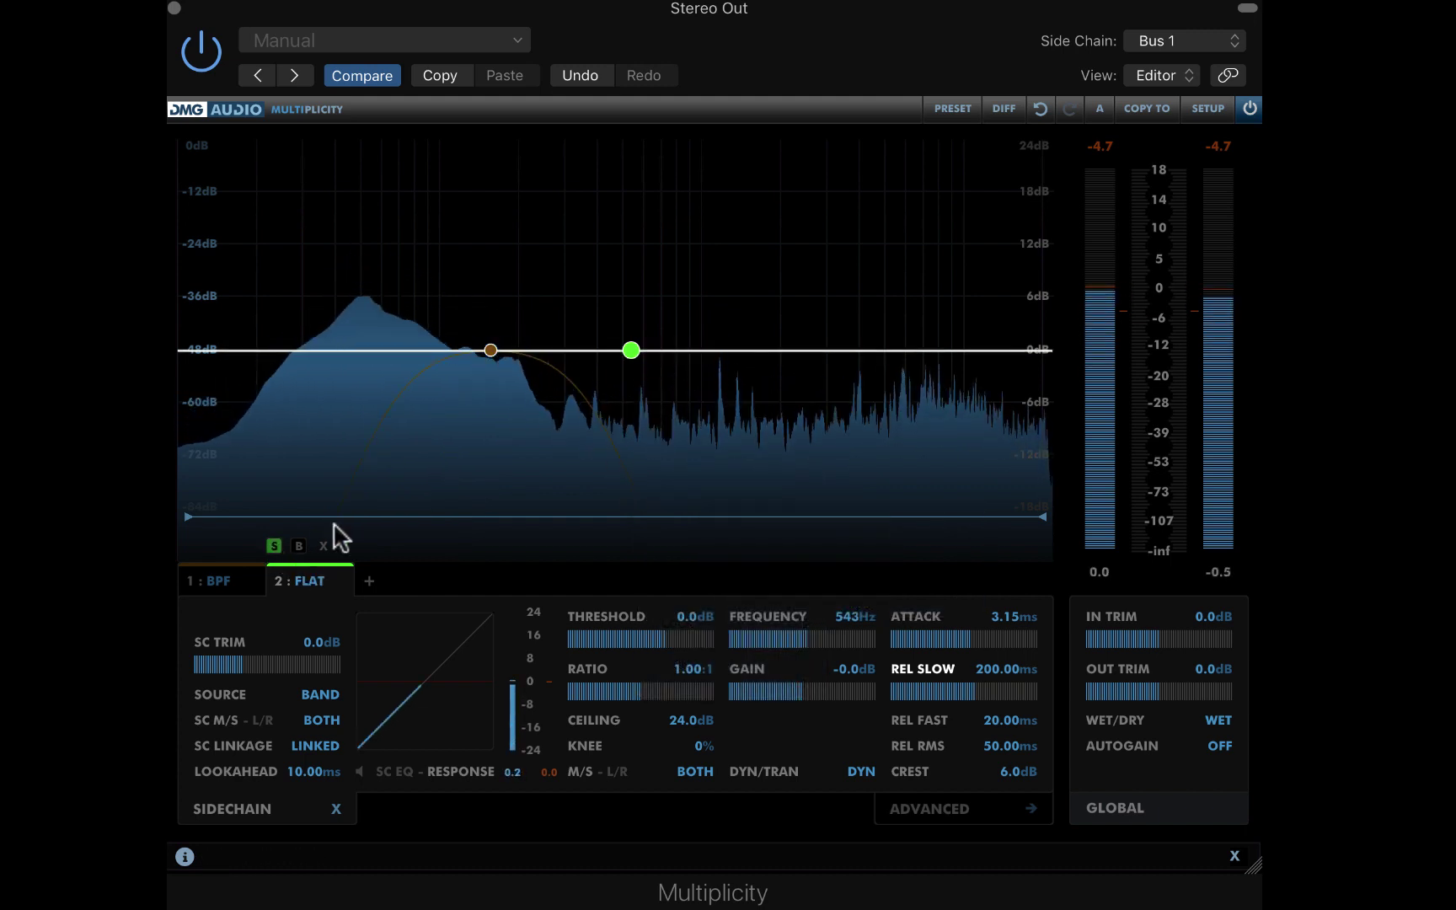
Step: Trigger band 2 from the external sidechain and raise its lookahead to 20.43ms
left_click(311, 686)
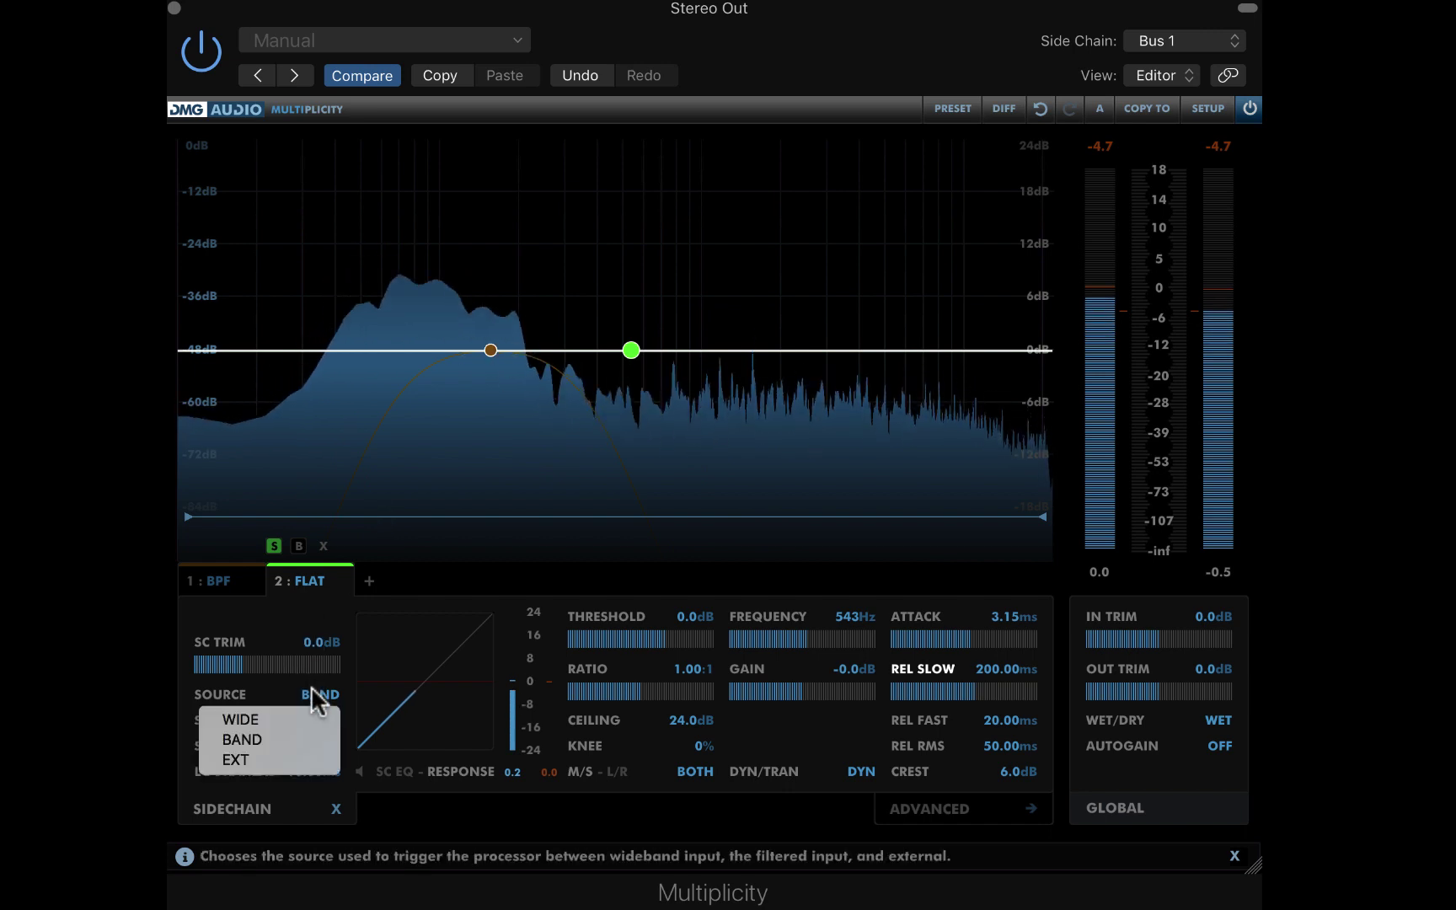
left_click(299, 764)
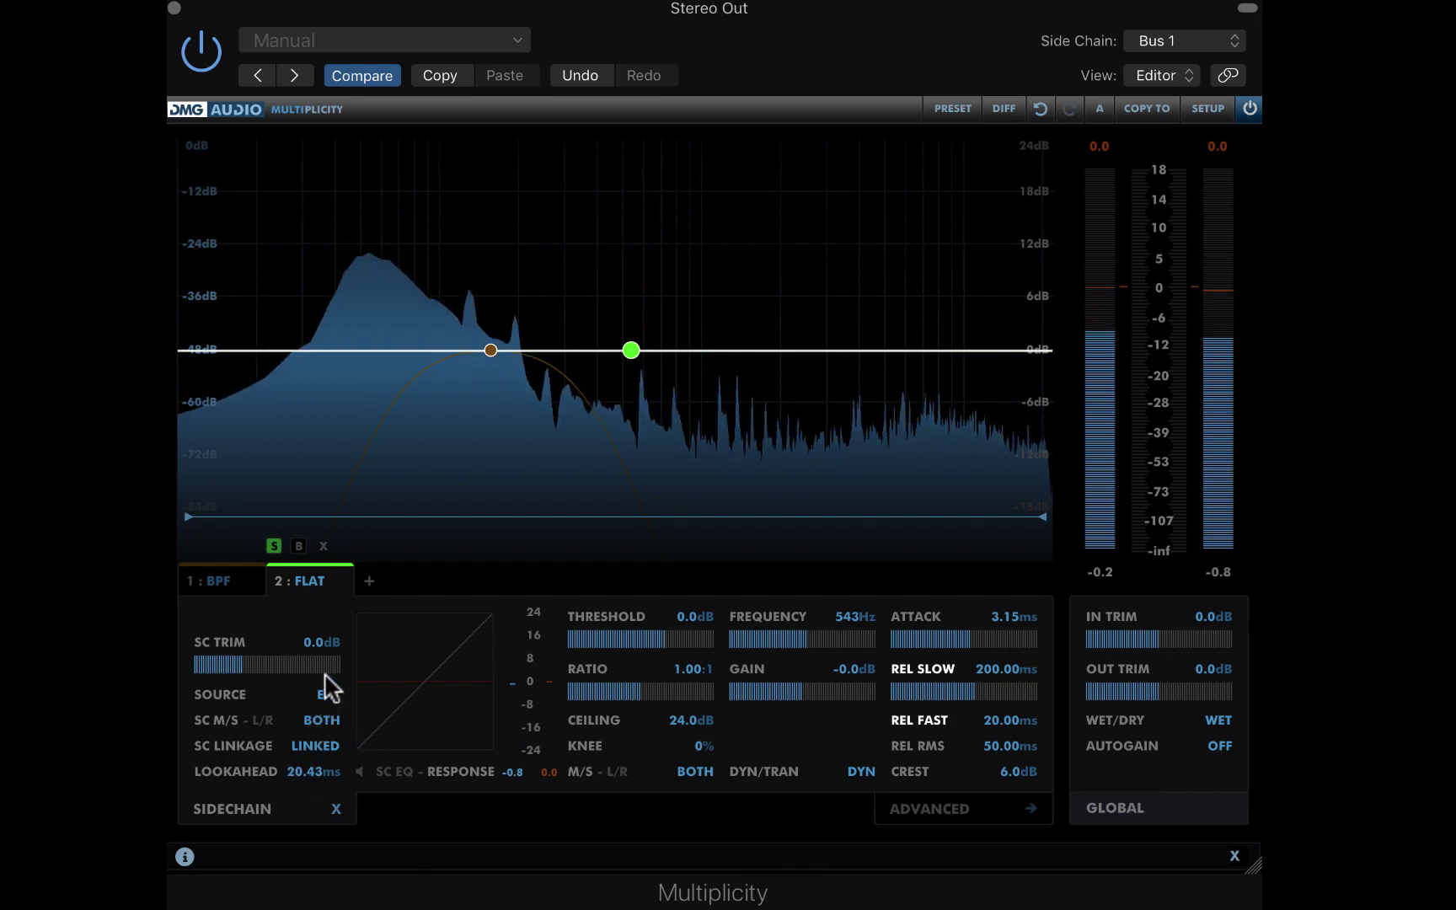
scroll(303, 780, "up", 1)
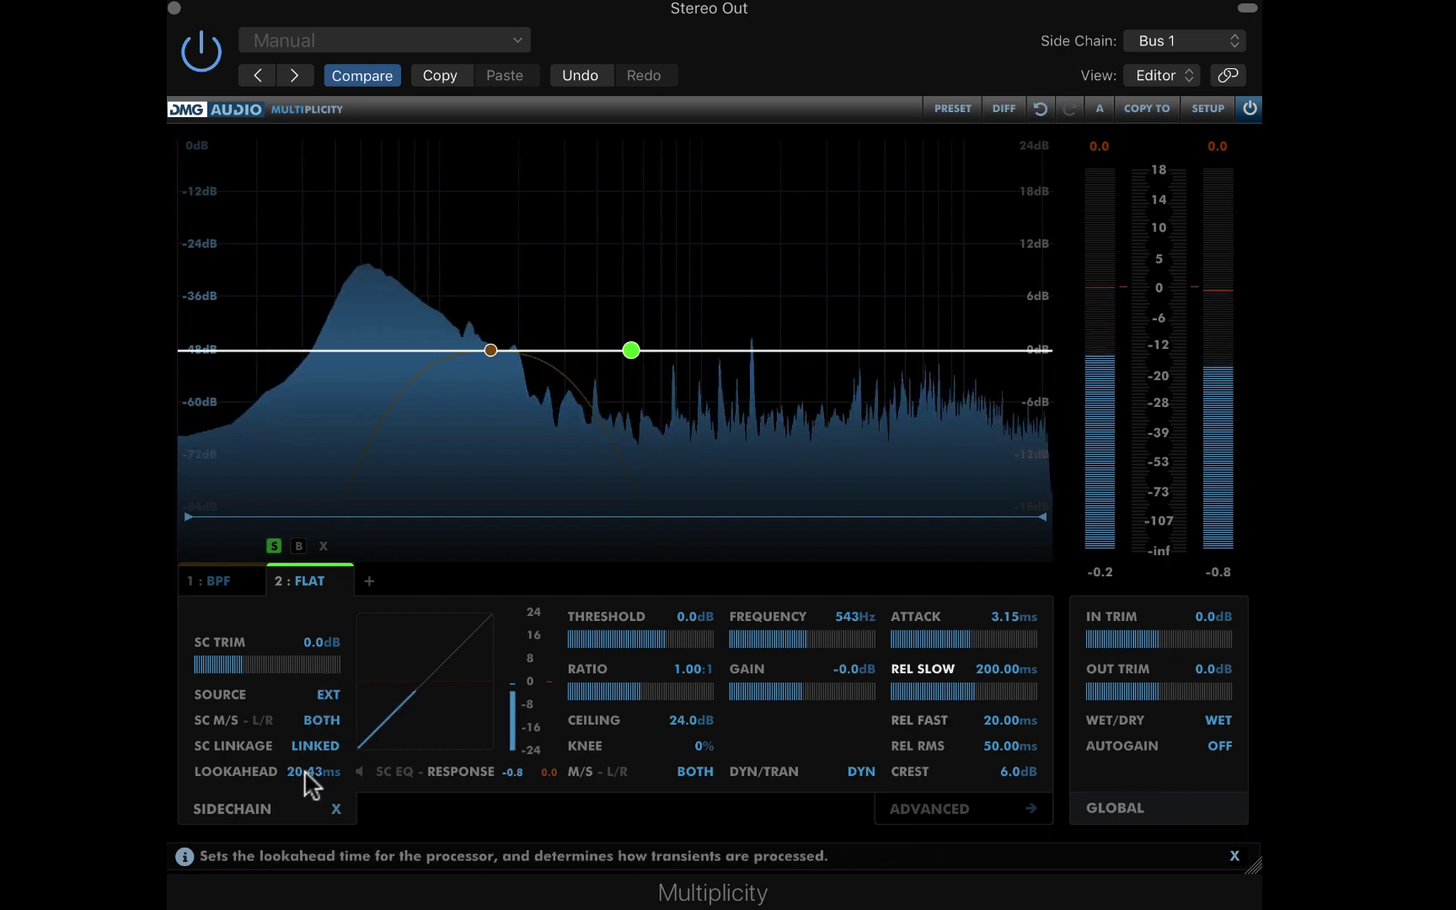
Step: High-pass band 2's sidechain at 3.7kHz and switch its M/S mode from Both to Side
left_click(394, 771)
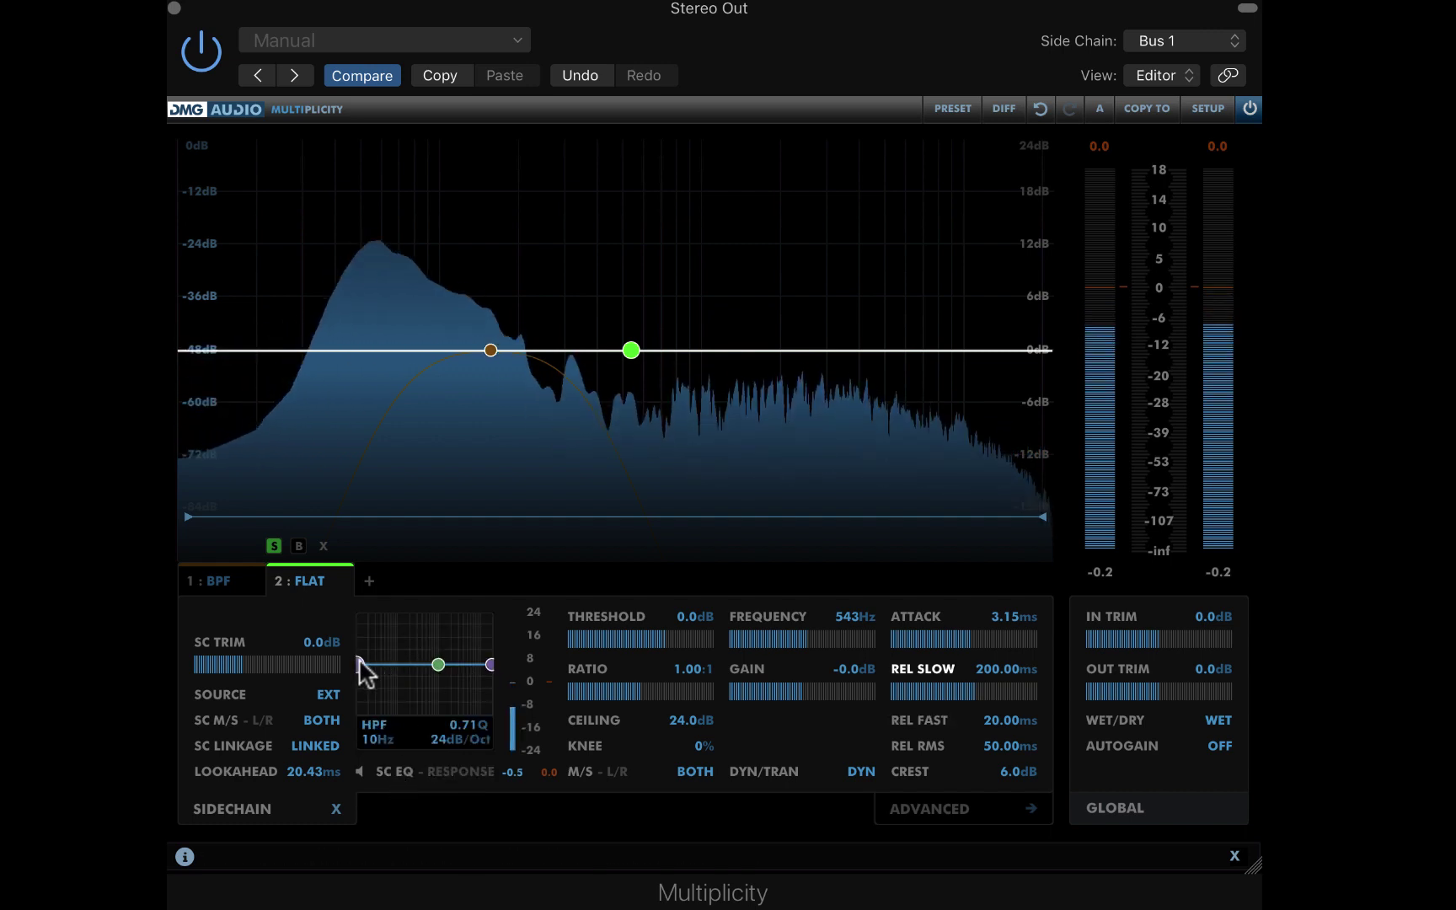
left_click_drag(359, 662, 463, 671)
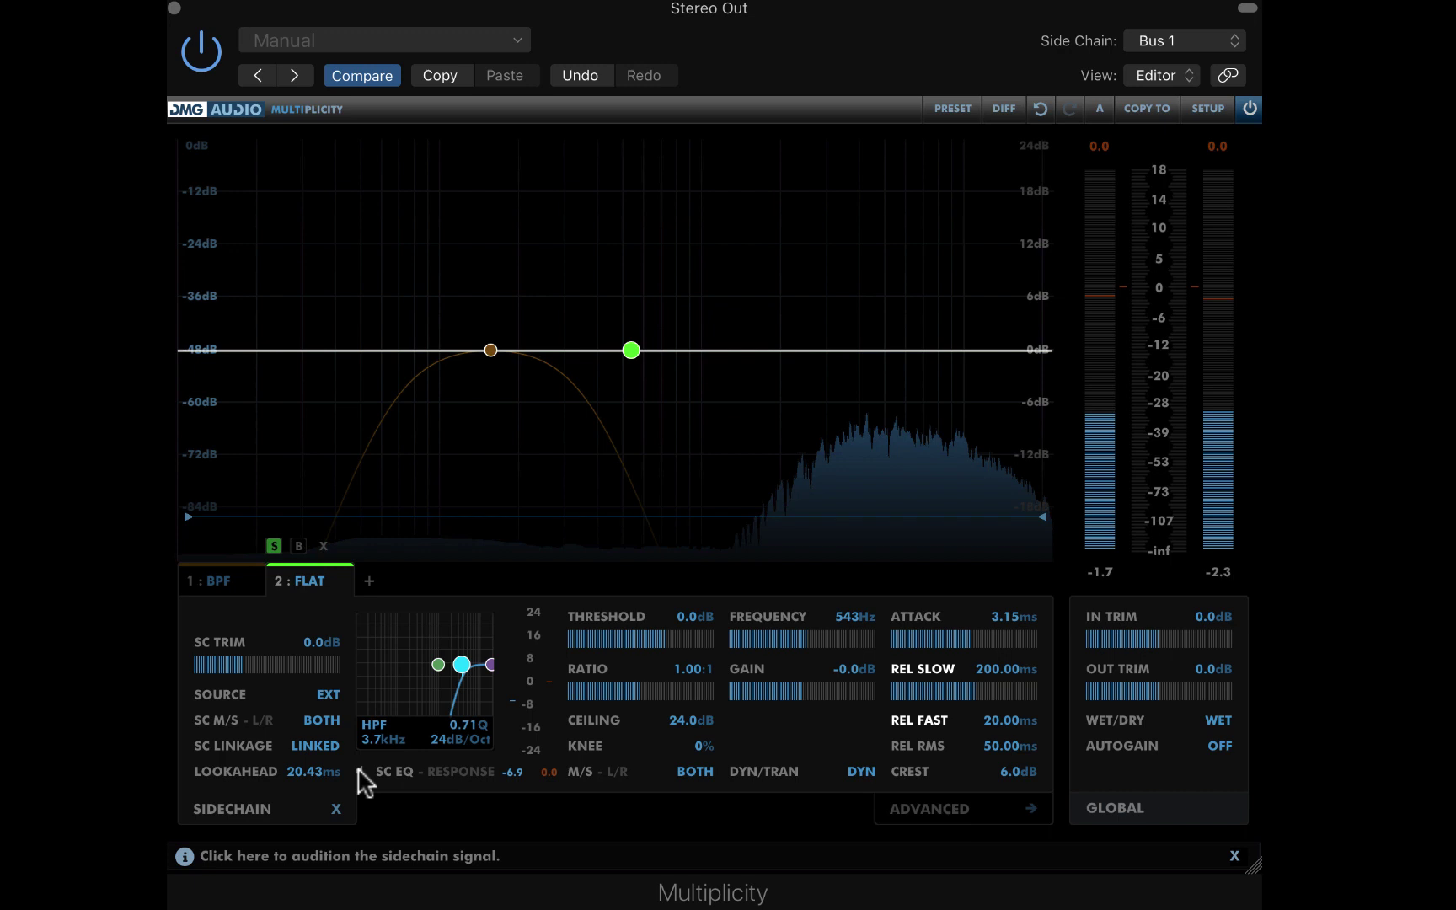
left_click(465, 772)
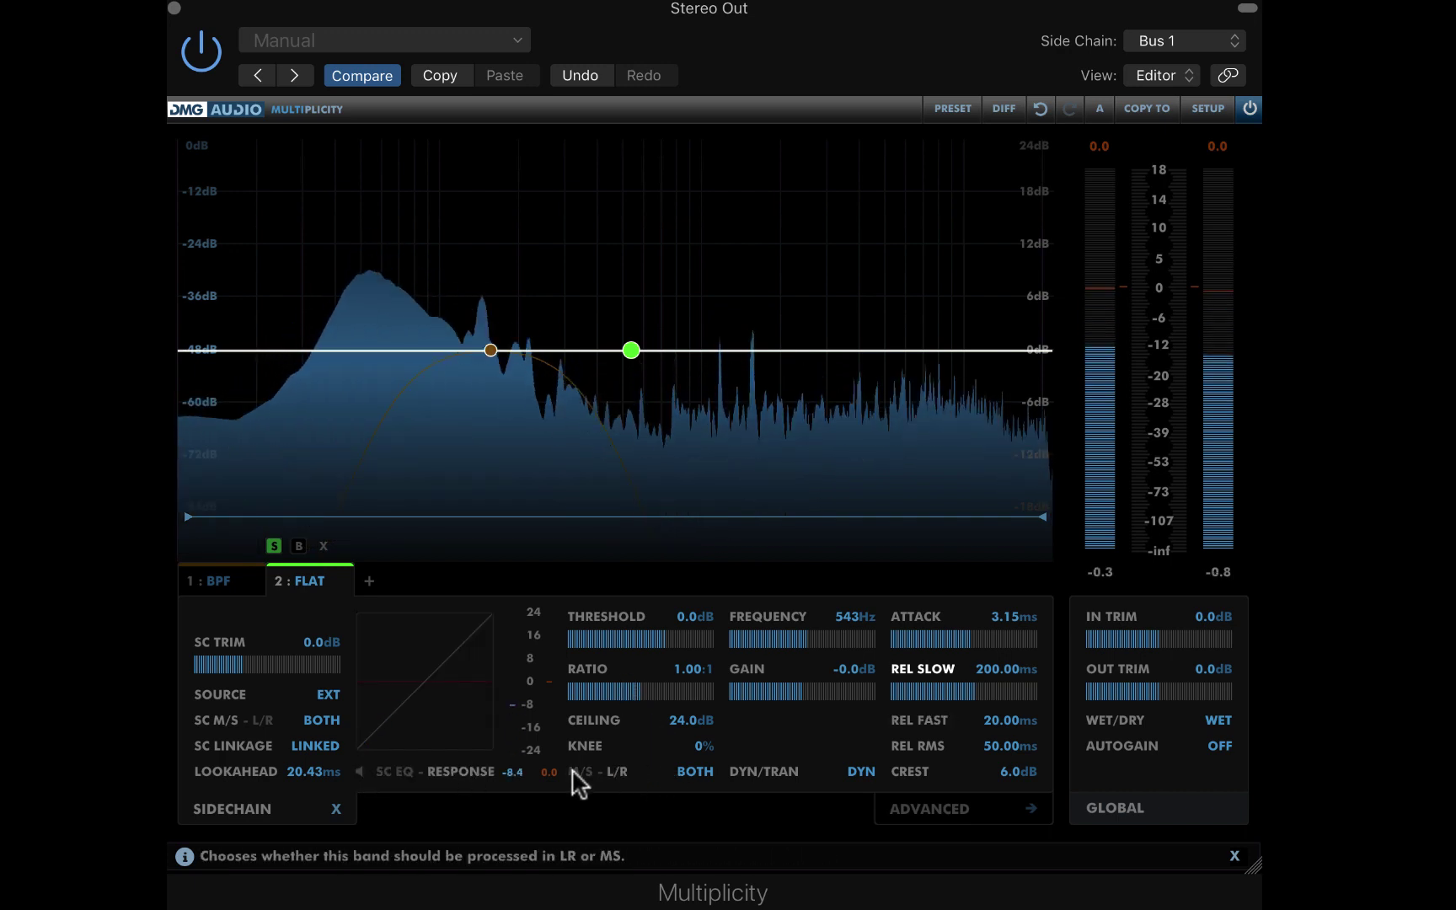
left_click_drag(693, 772, 785, 348)
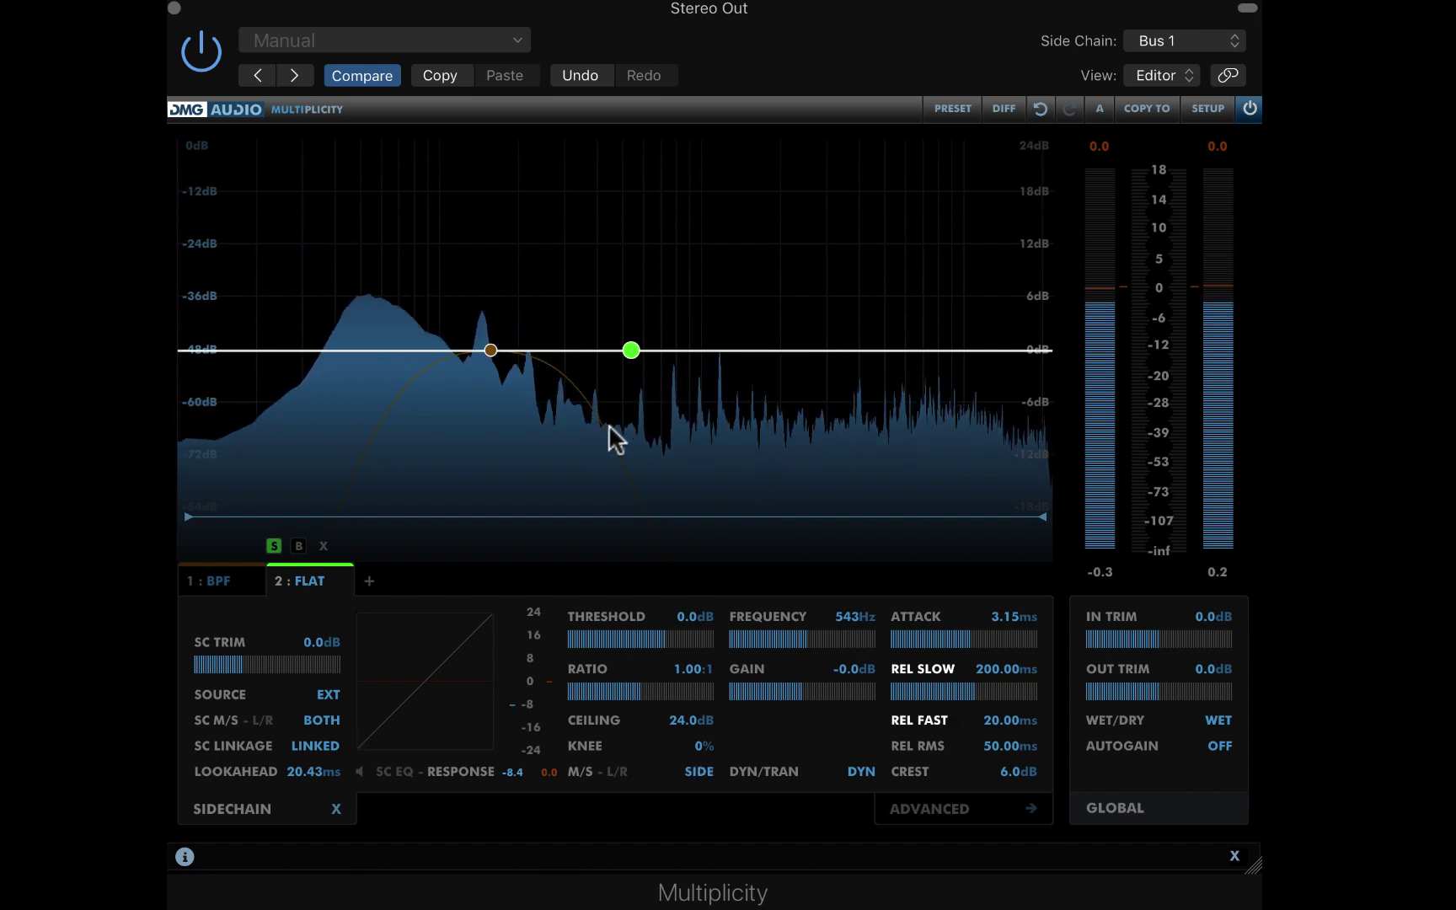
Step: Give band 2 a -20.3dB threshold, 1:1.73 expansion ratio, Slow crest and 570 ms slow release
left_click_drag(672, 636, 630, 634)
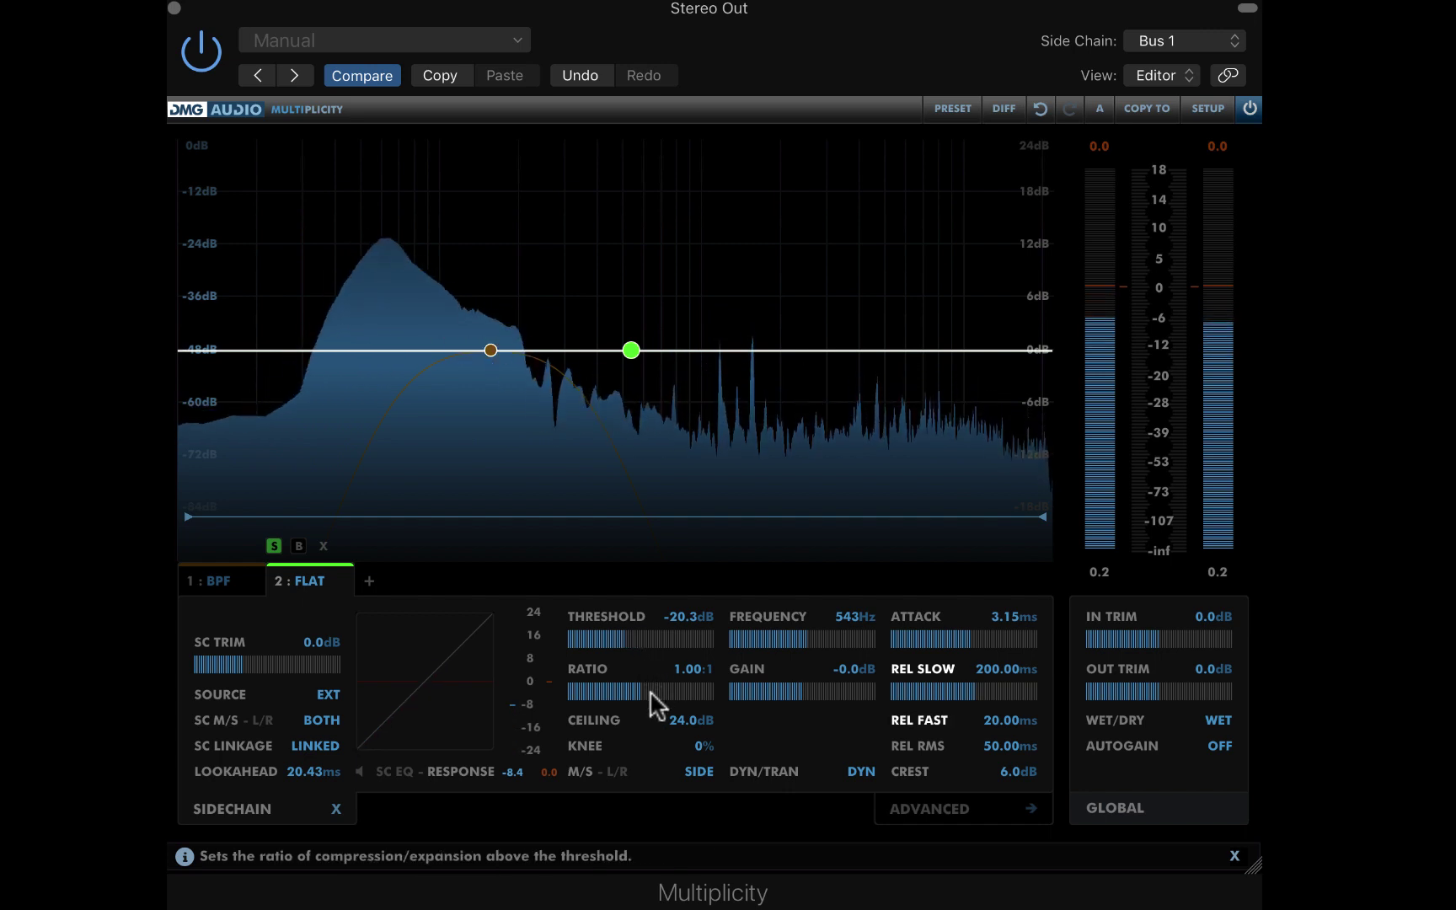
left_click_drag(649, 692, 616, 690)
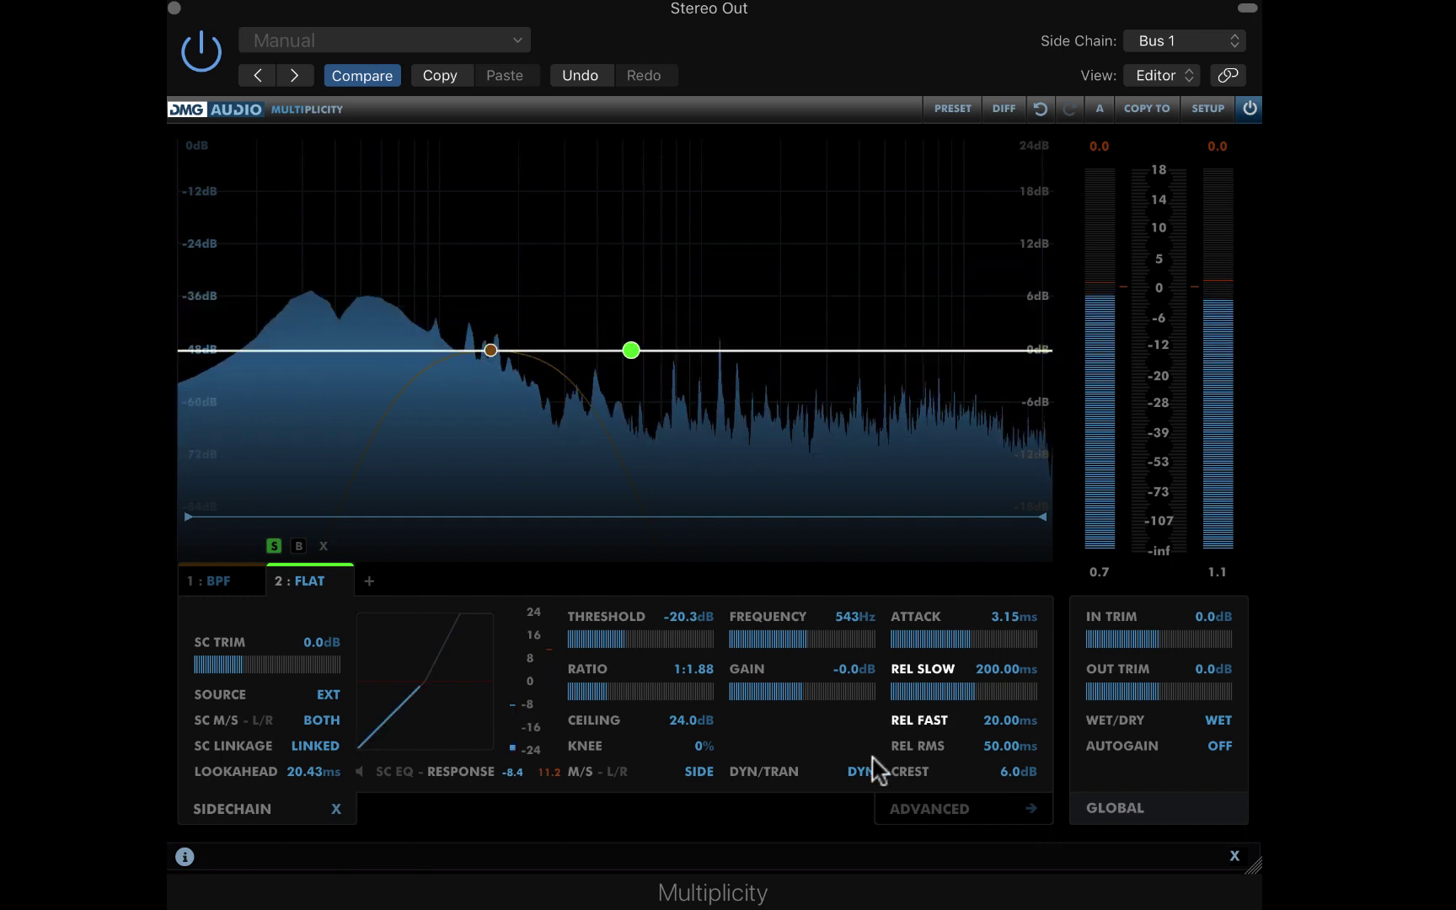
left_click_drag(1014, 781, 1076, 390)
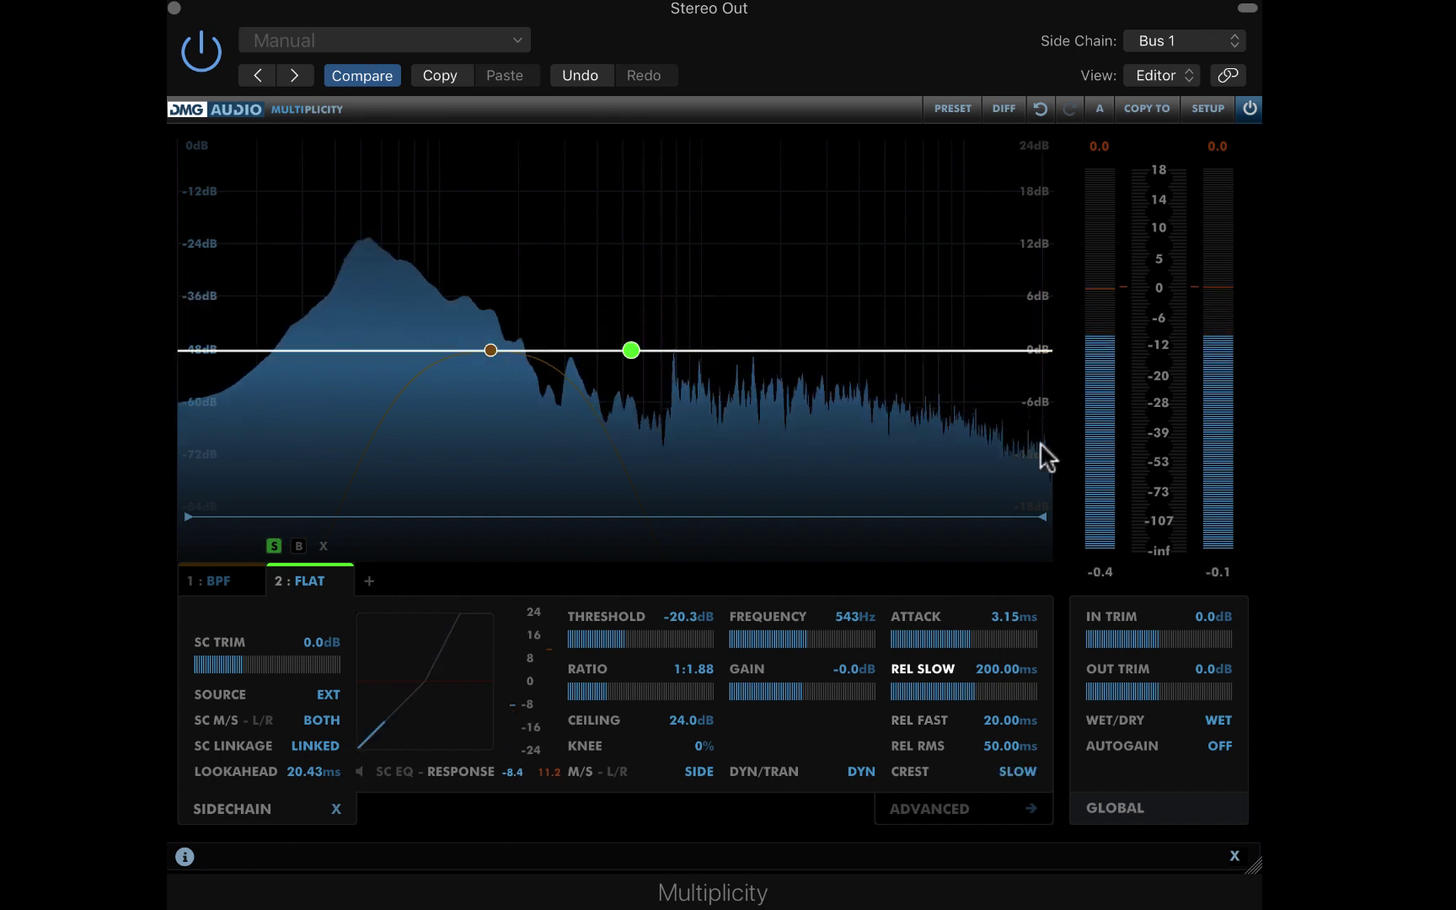
left_click_drag(963, 687, 994, 688)
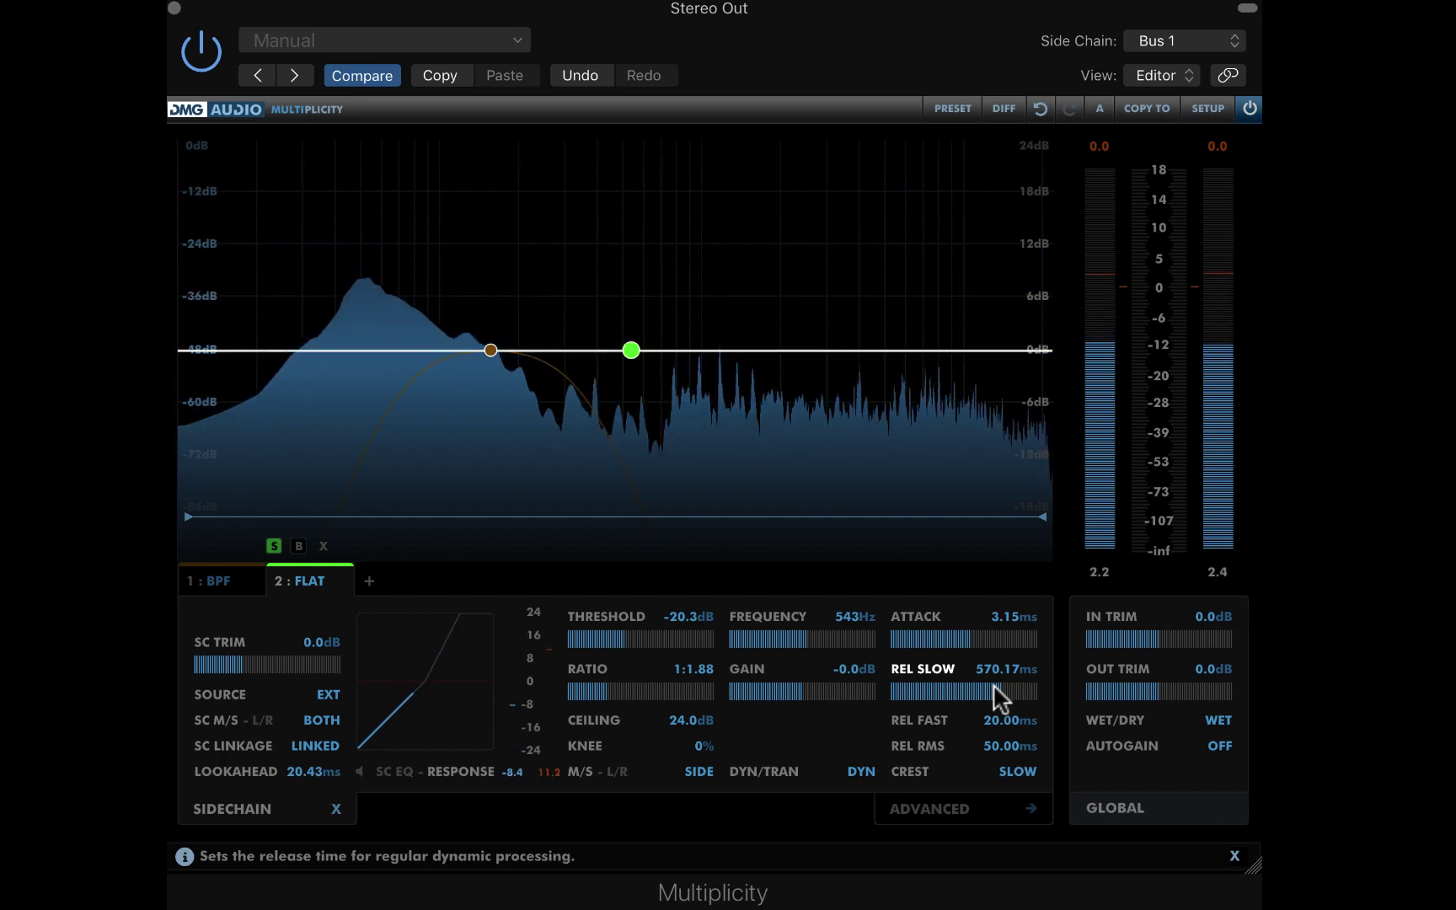
scroll(643, 686, "down", 3)
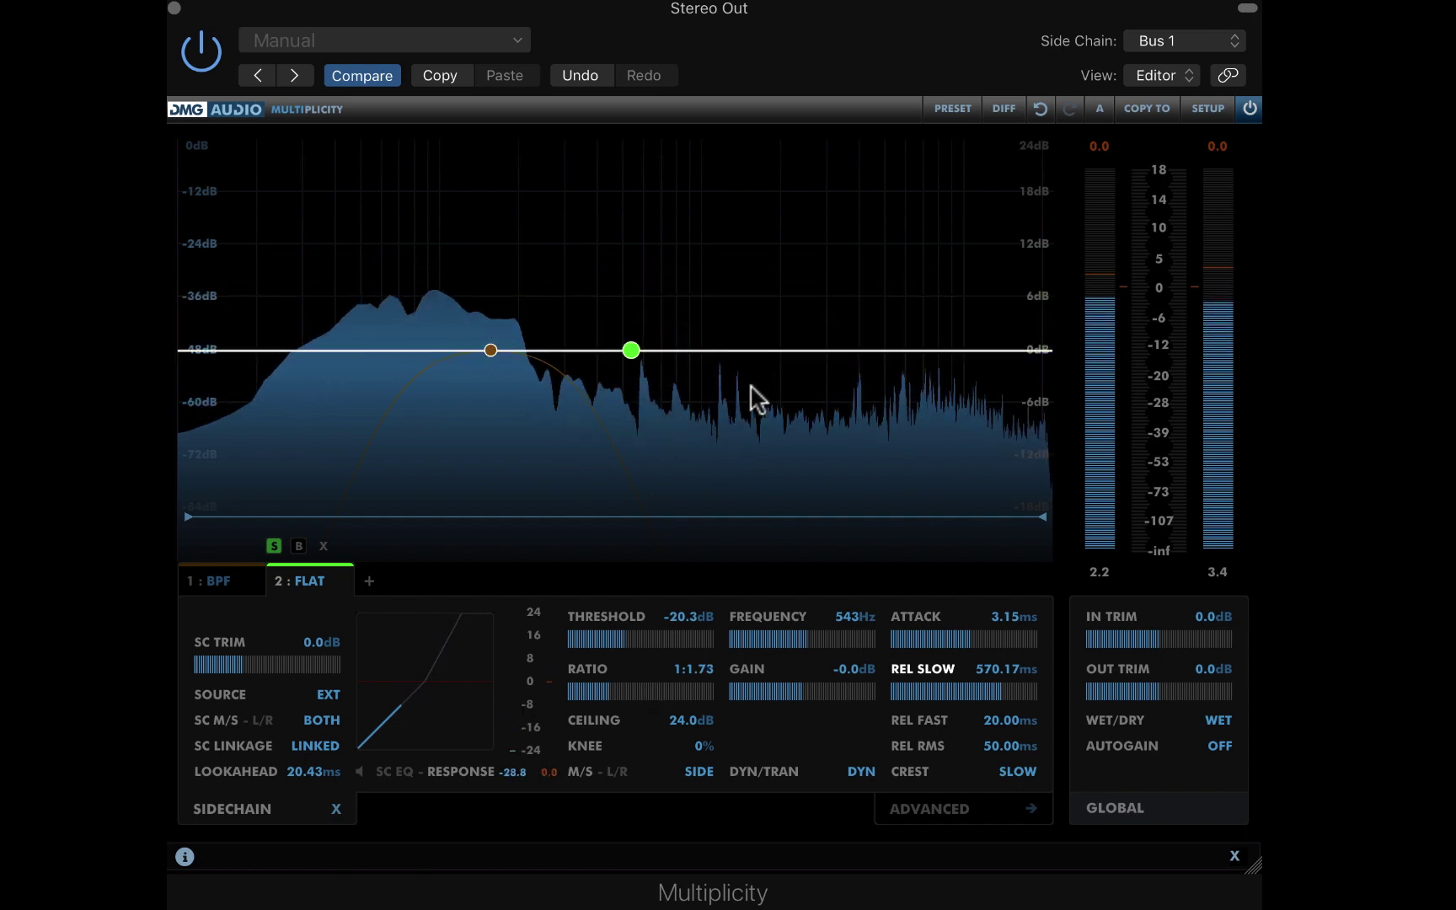
Step: Add band 3 at 1.5kHz, copy band 2's settings into it, and solo it
double_click(748, 351)
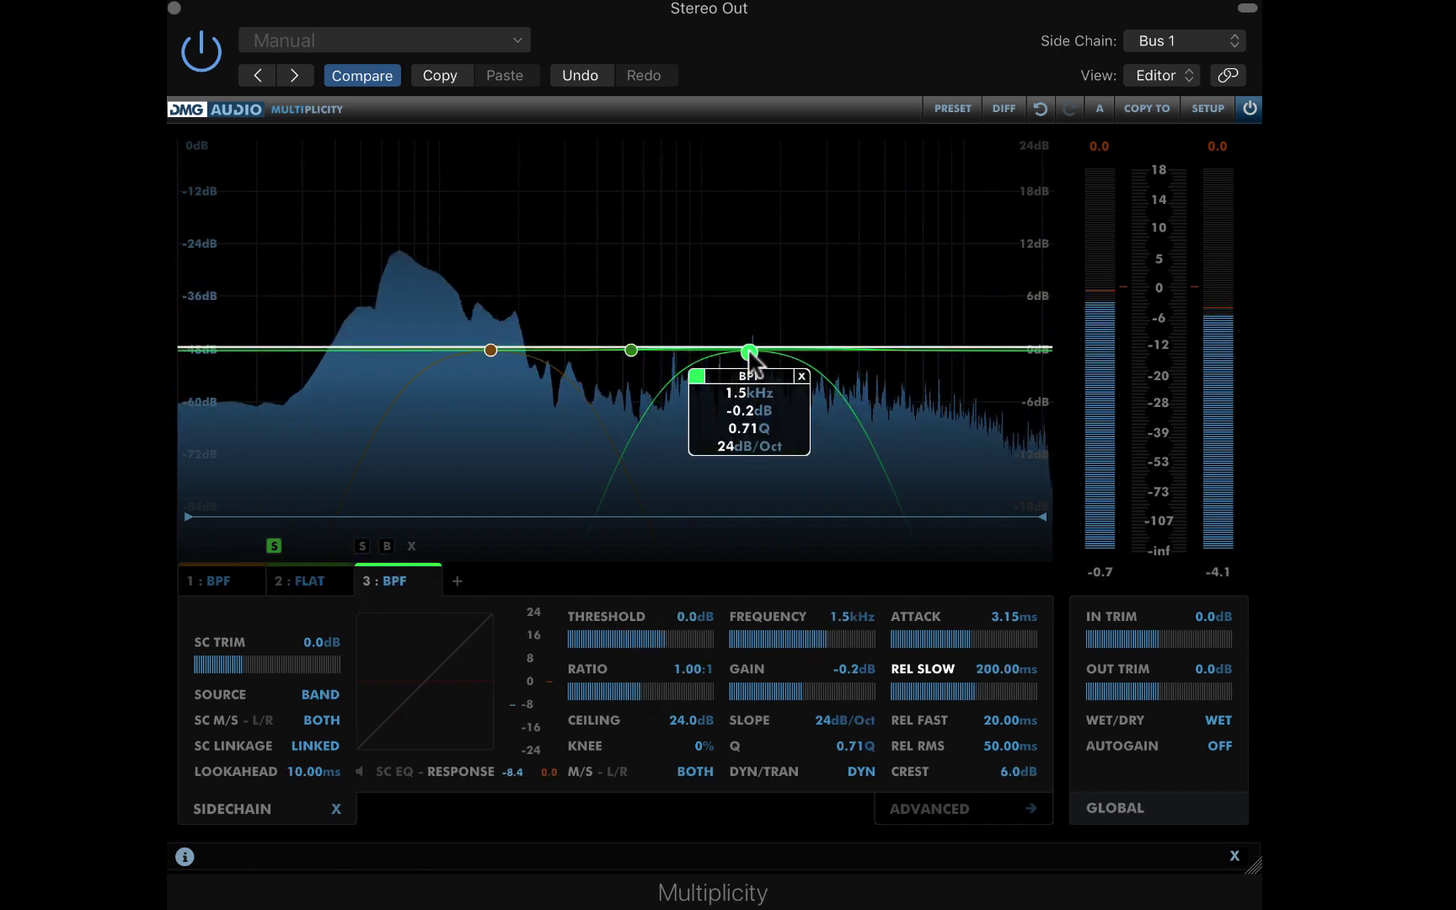
right_click(634, 365)
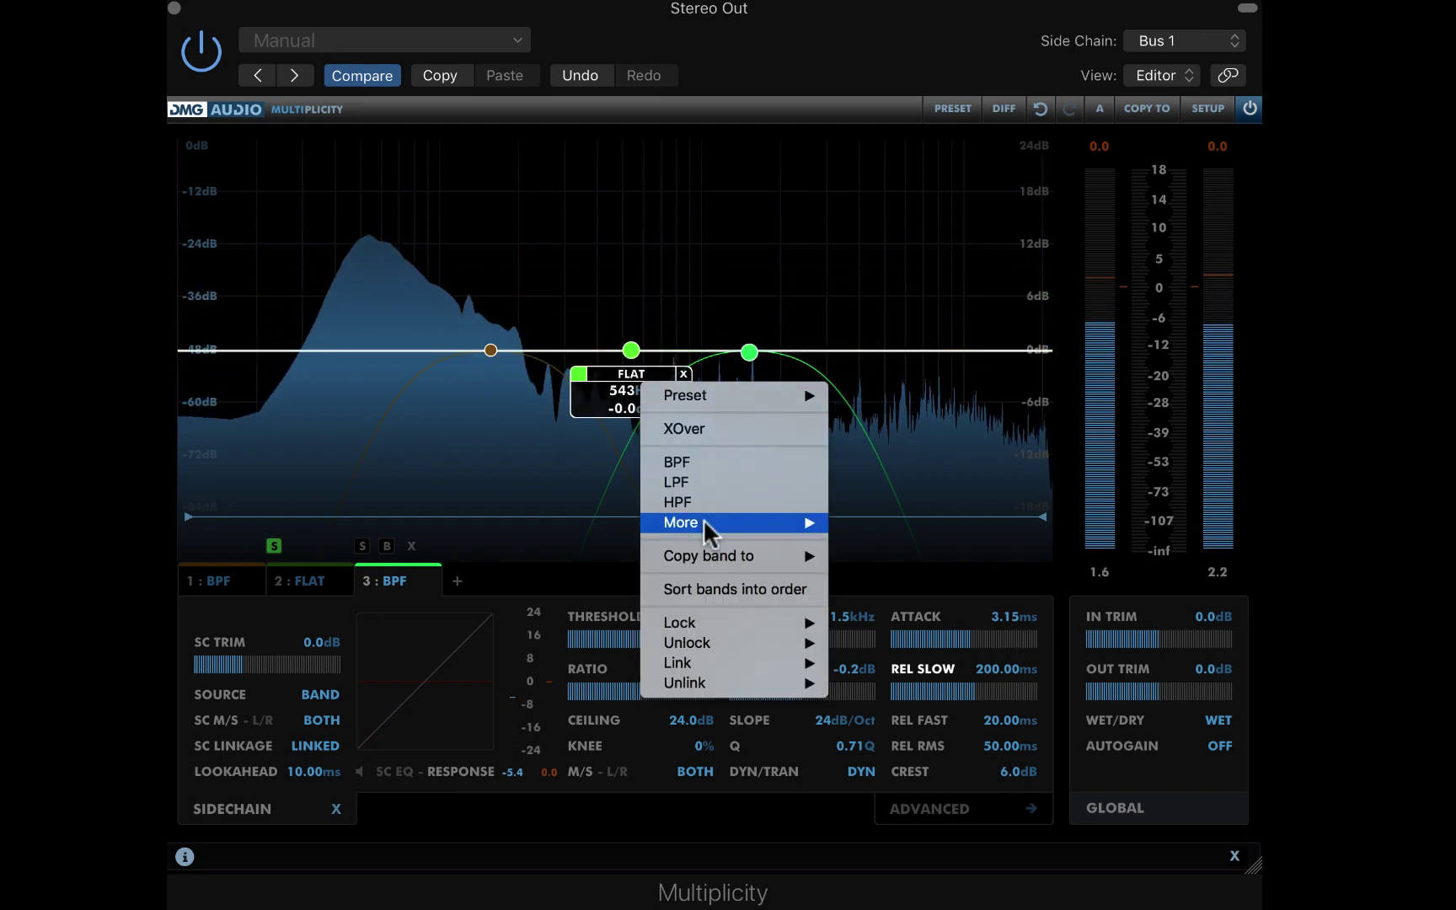
mouse_move(705, 552)
left_click(876, 596)
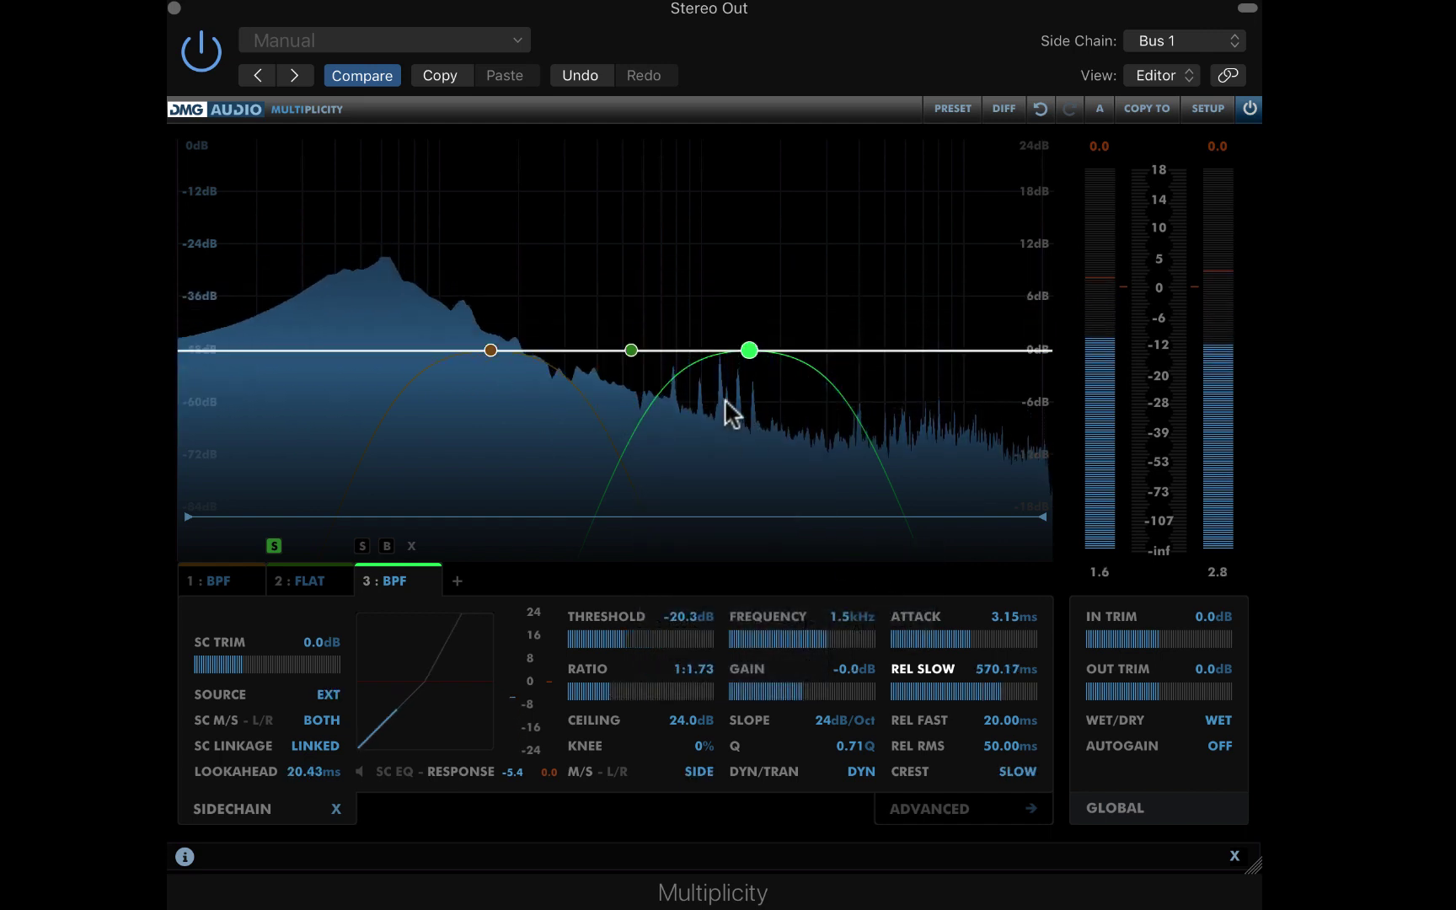
left_click(362, 546)
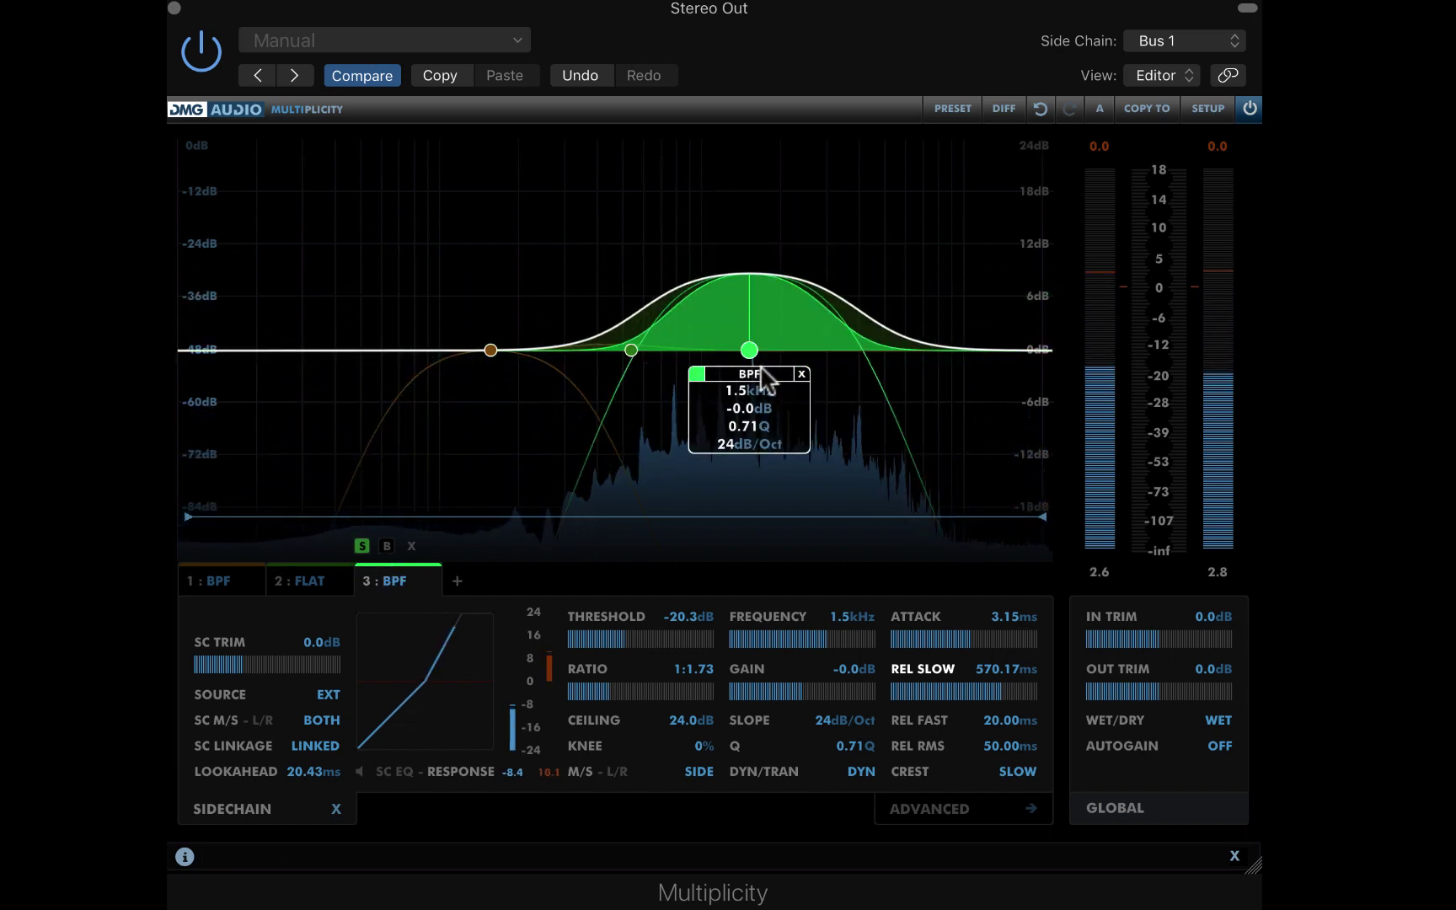
Step: Turn band 3 into a Flat band and display its sidechain EQ
right_click(767, 385)
mouse_move(860, 531)
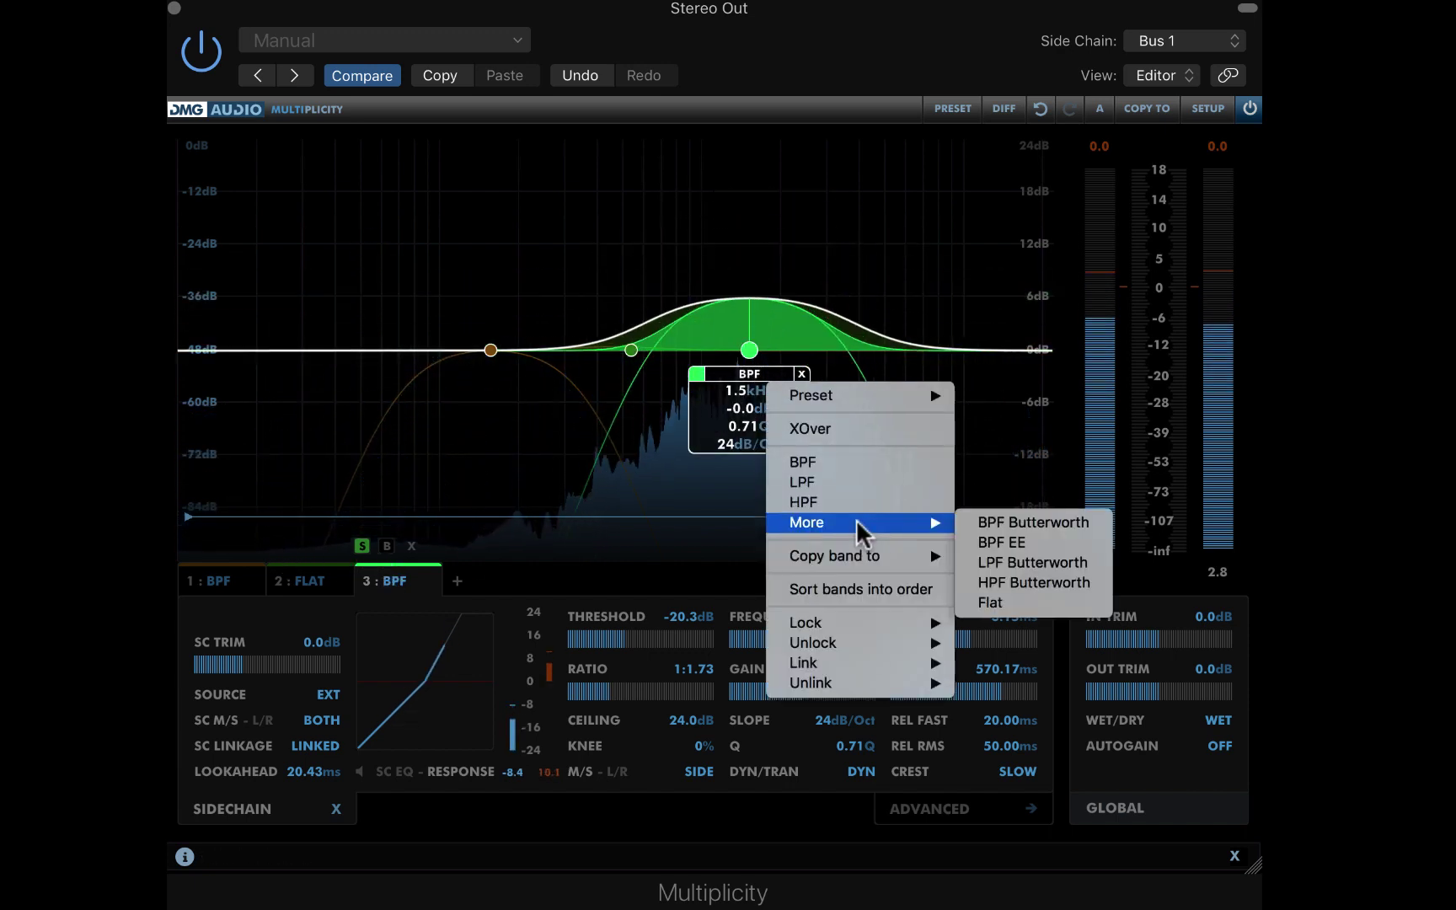
left_click(1018, 604)
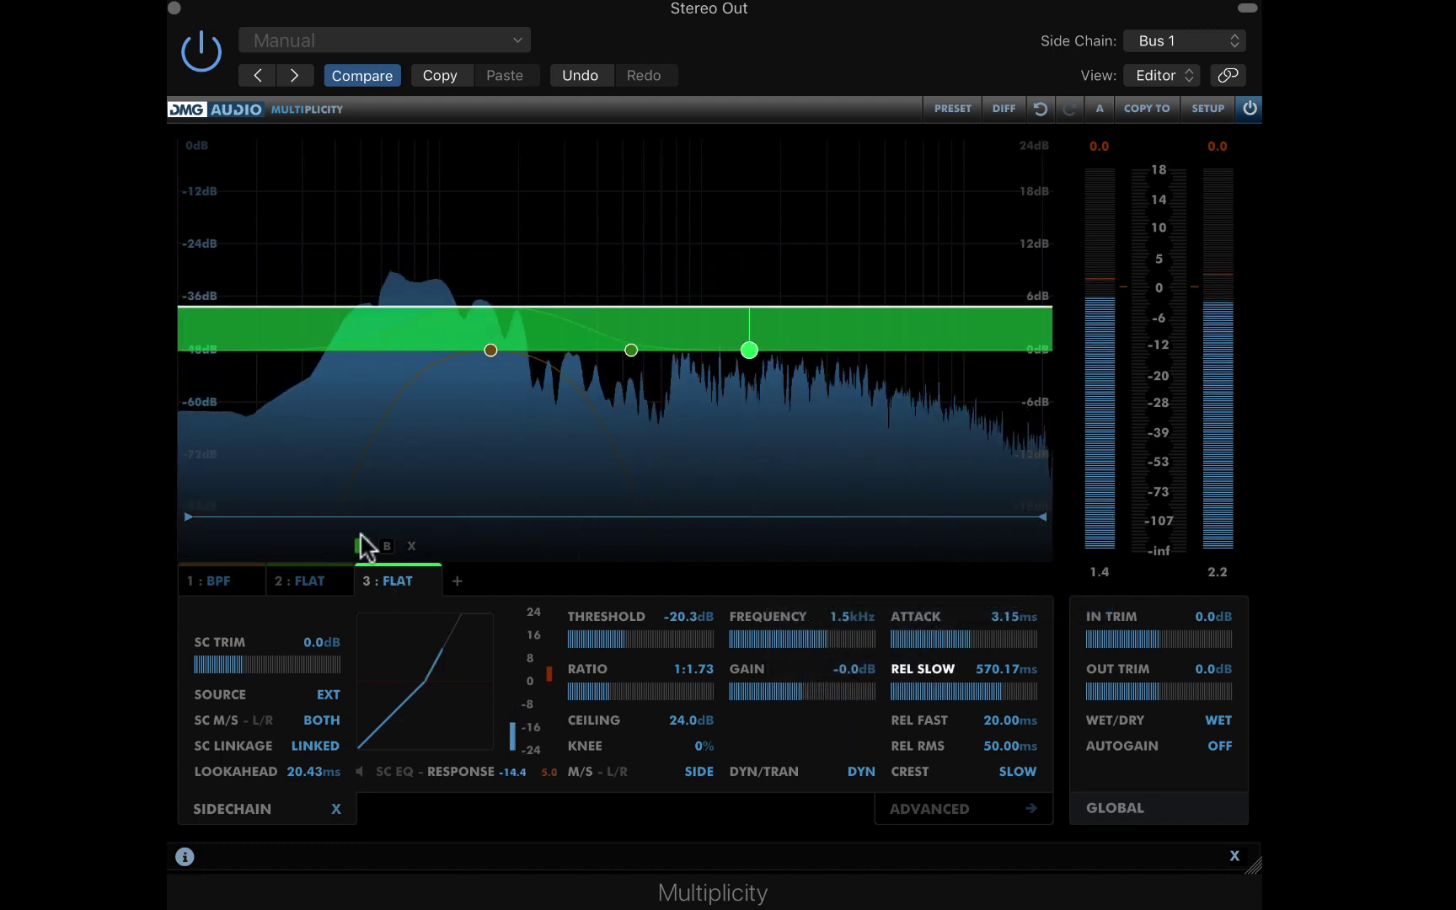
left_click(386, 771)
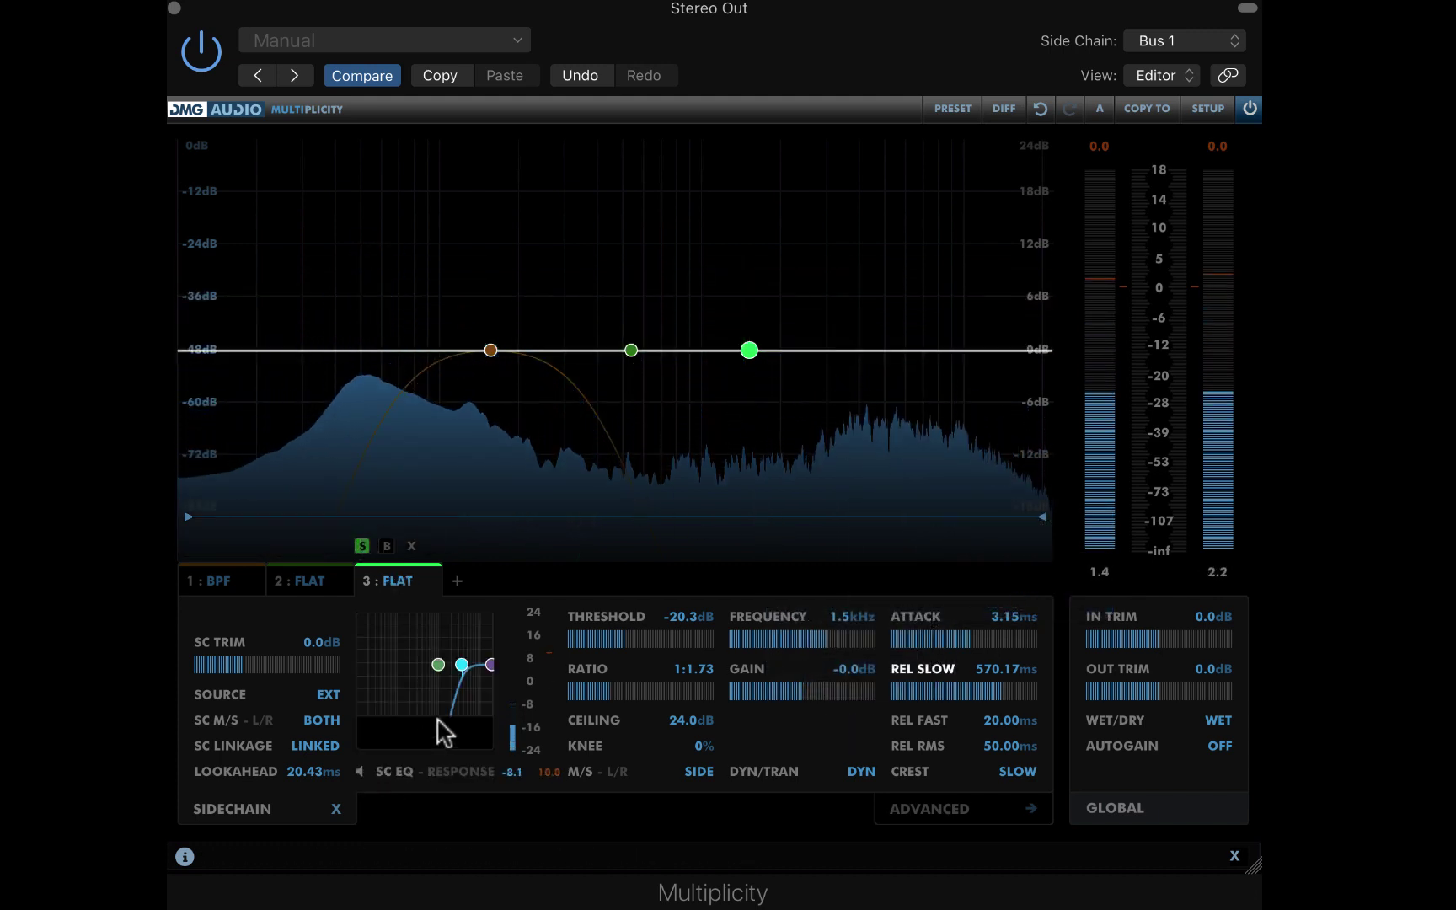
Step: Disable band 3's sidechain high-pass, low-pass it at 139 Hz, and set 3.45:1 ratio at -9.3 dB threshold
double_click(465, 666)
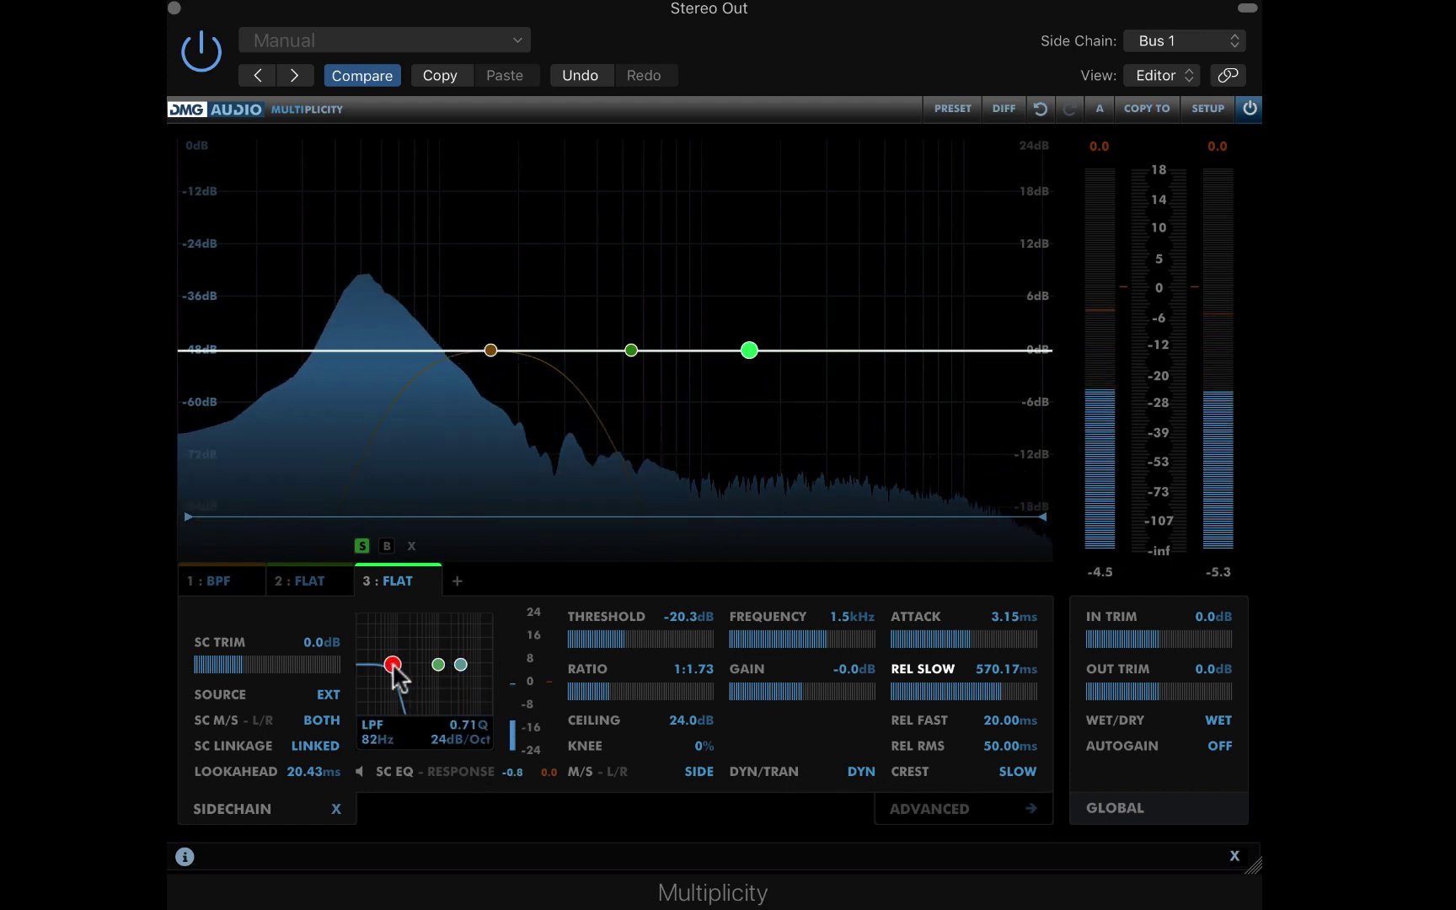
left_click_drag(391, 662, 402, 664)
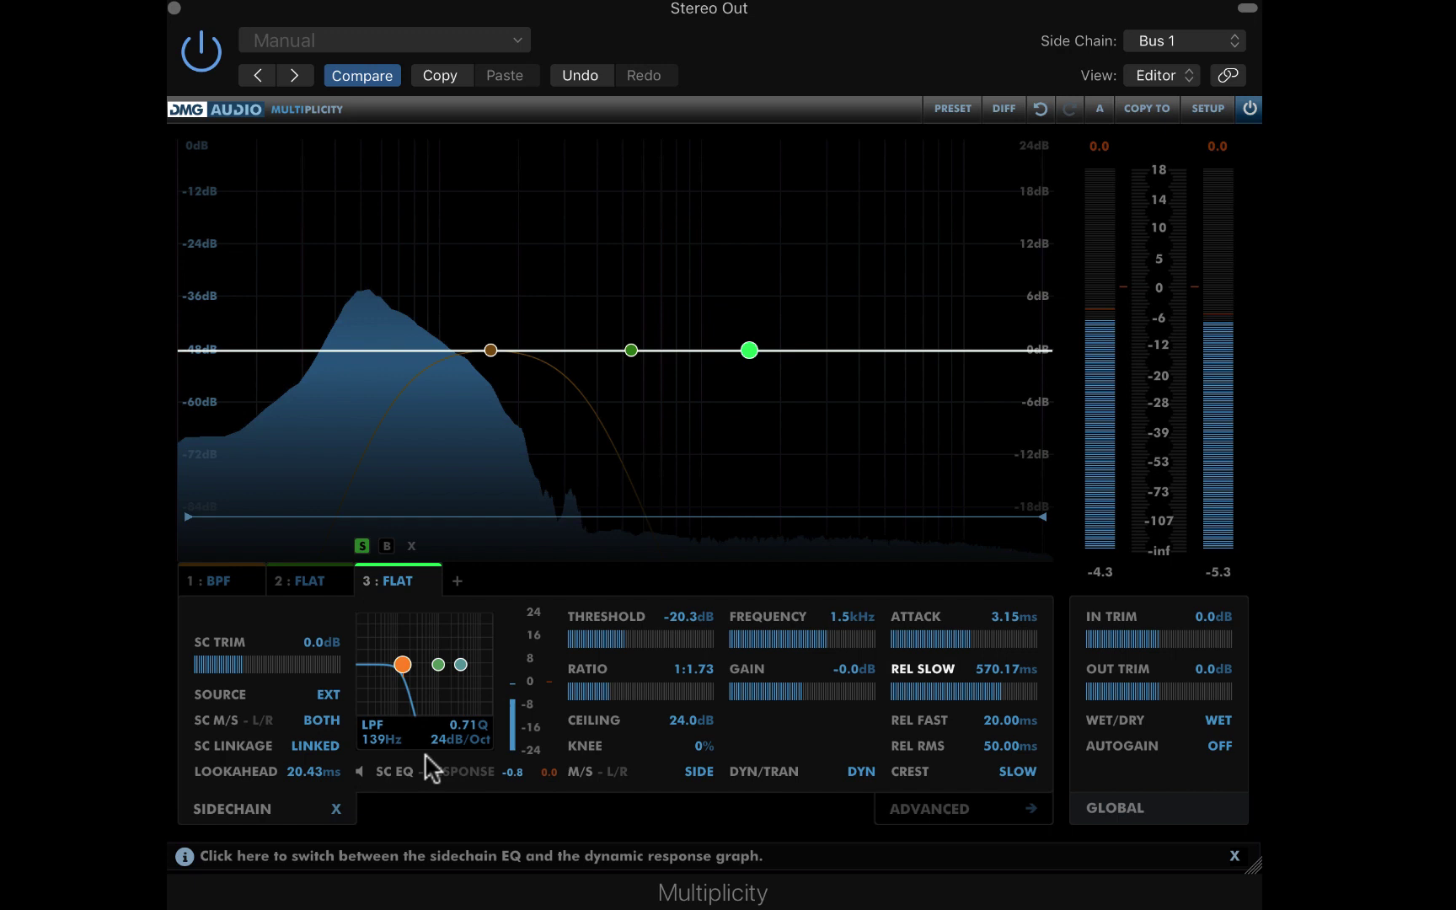
left_click(444, 769)
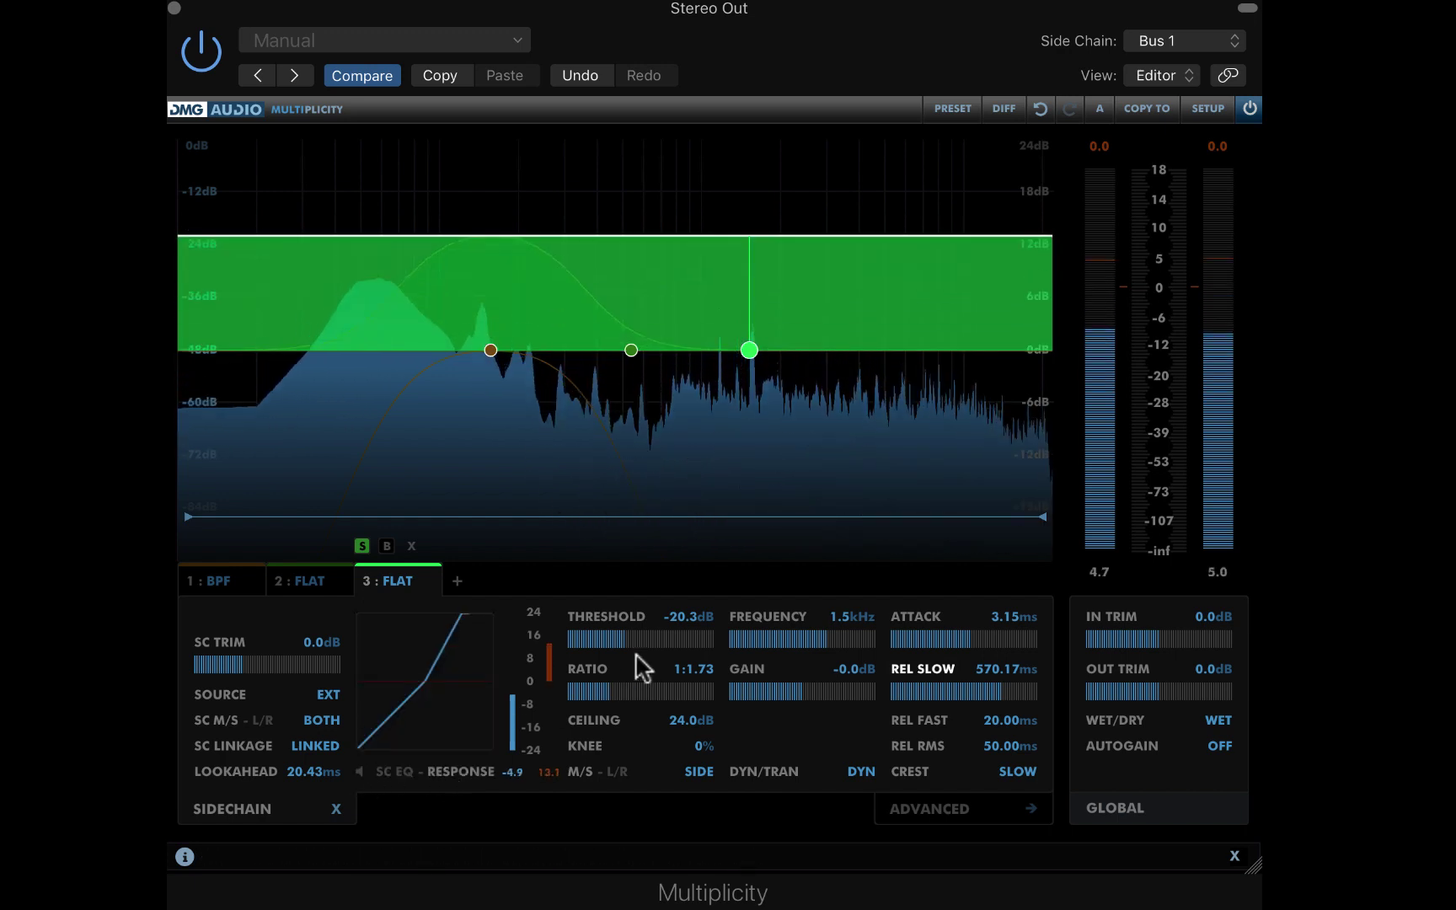
left_click_drag(634, 689, 646, 638)
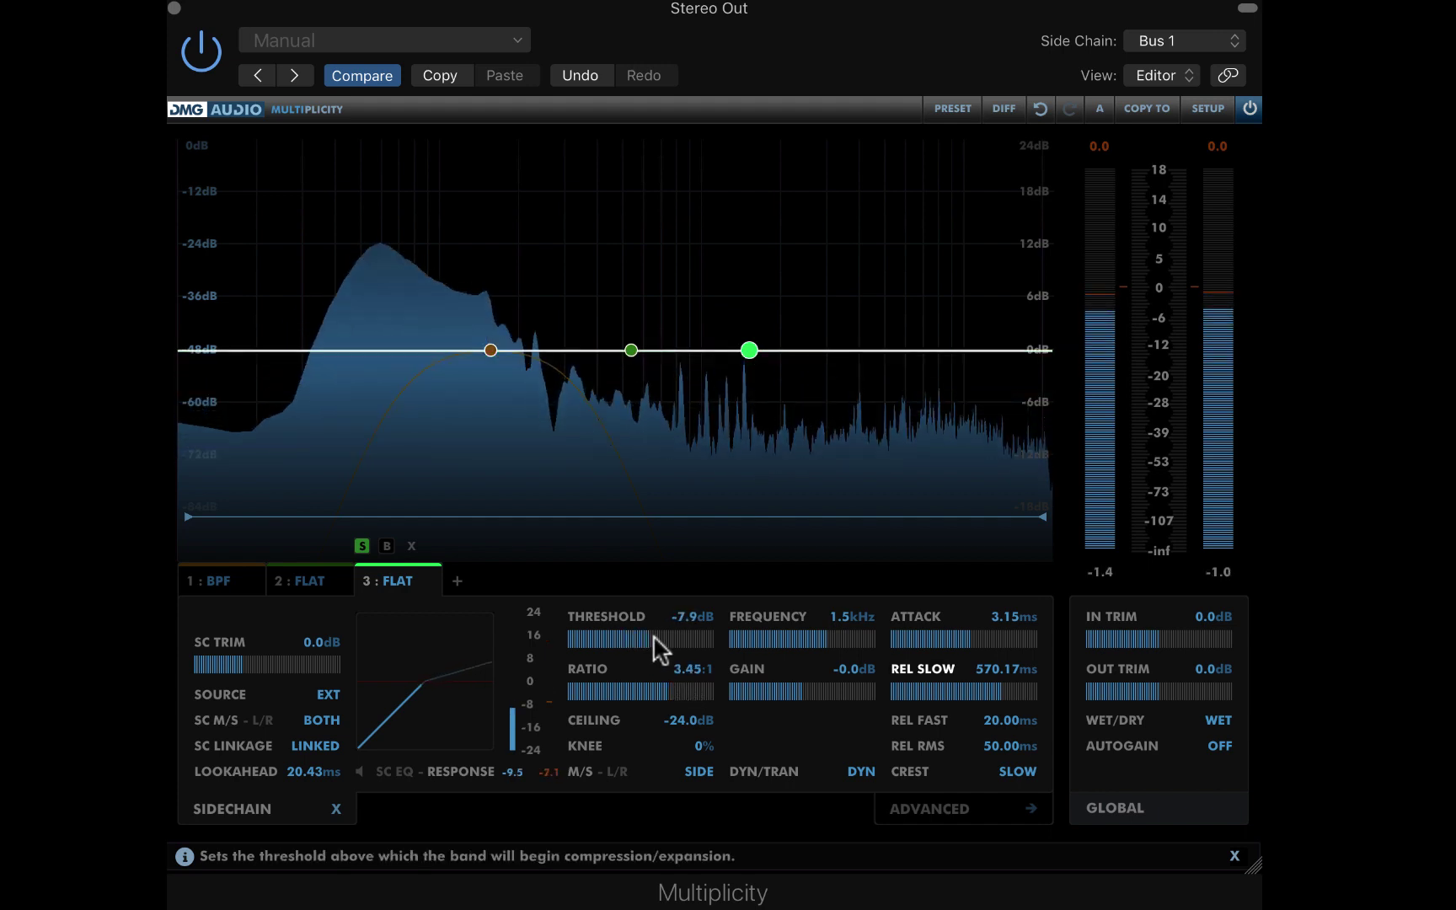
scroll(653, 634, "down", 5)
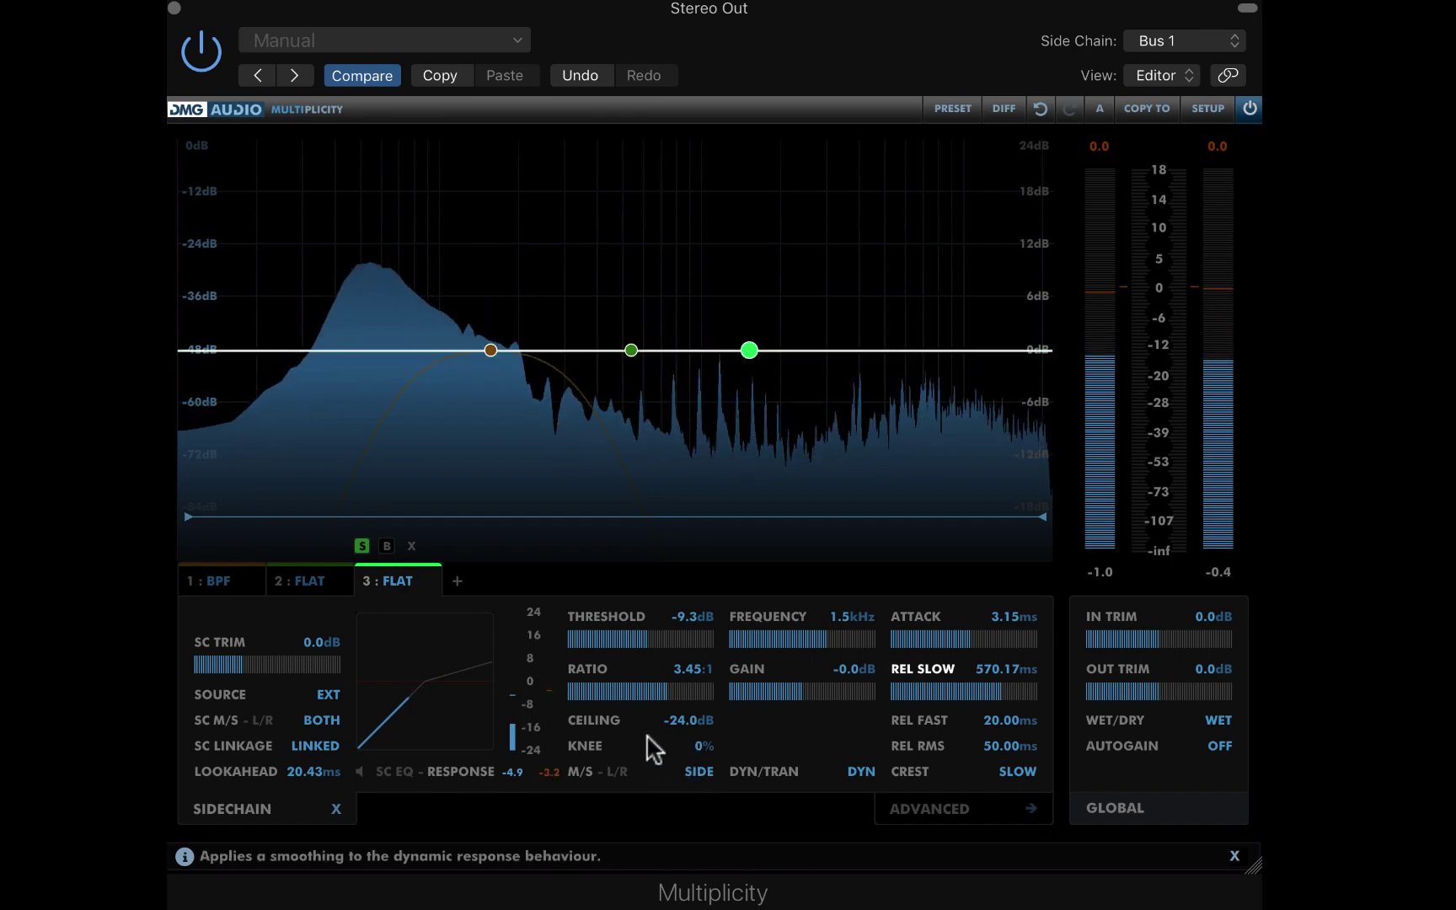
Step: Unsolo band 3, audition the DIFF signal, then bypass the whole plugin for comparison
left_click(362, 547)
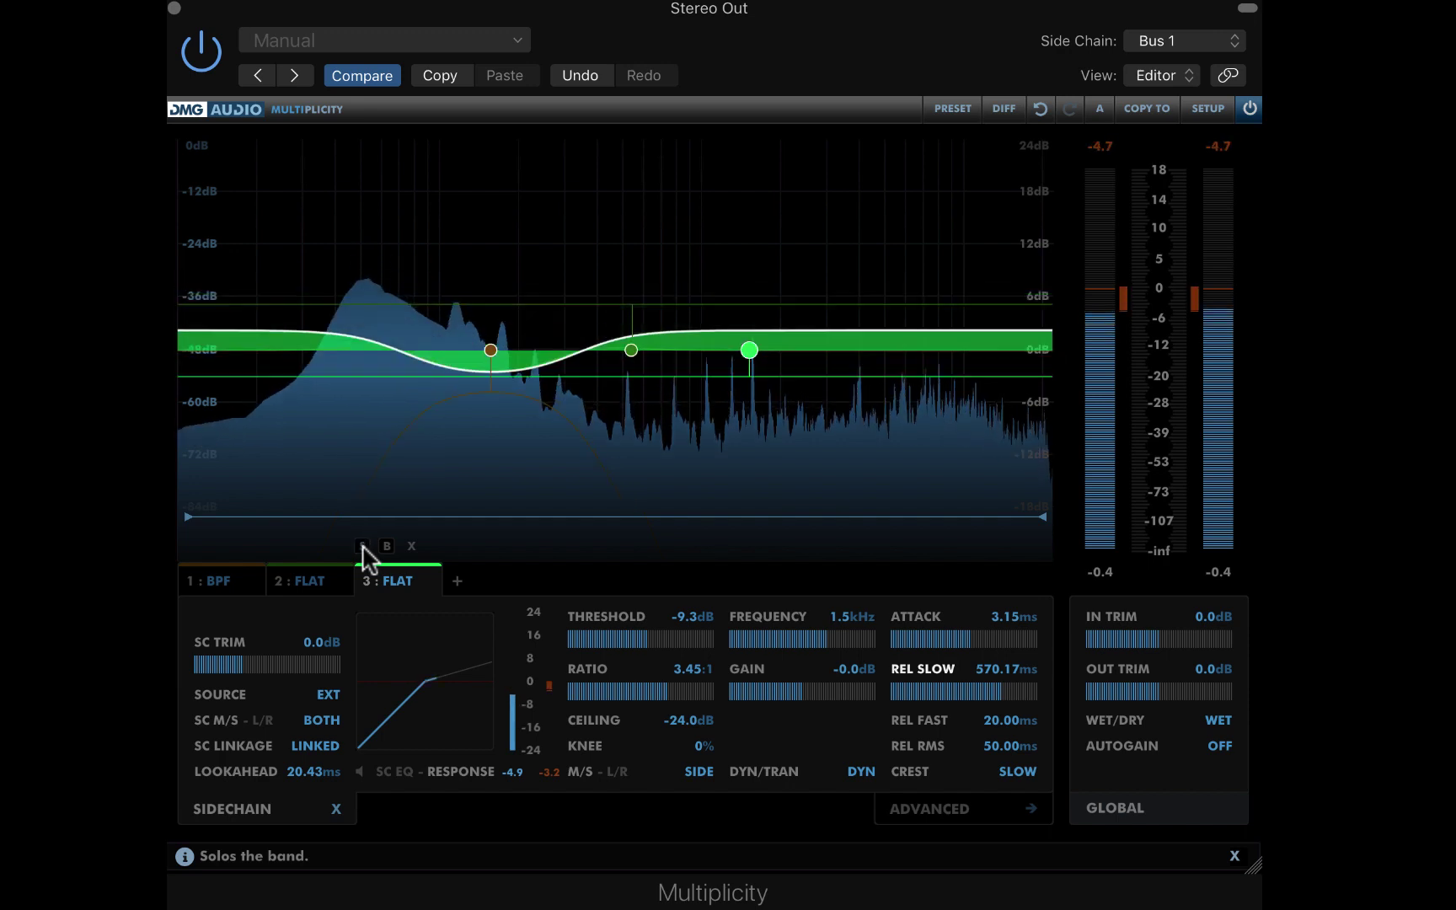
left_click(1004, 108)
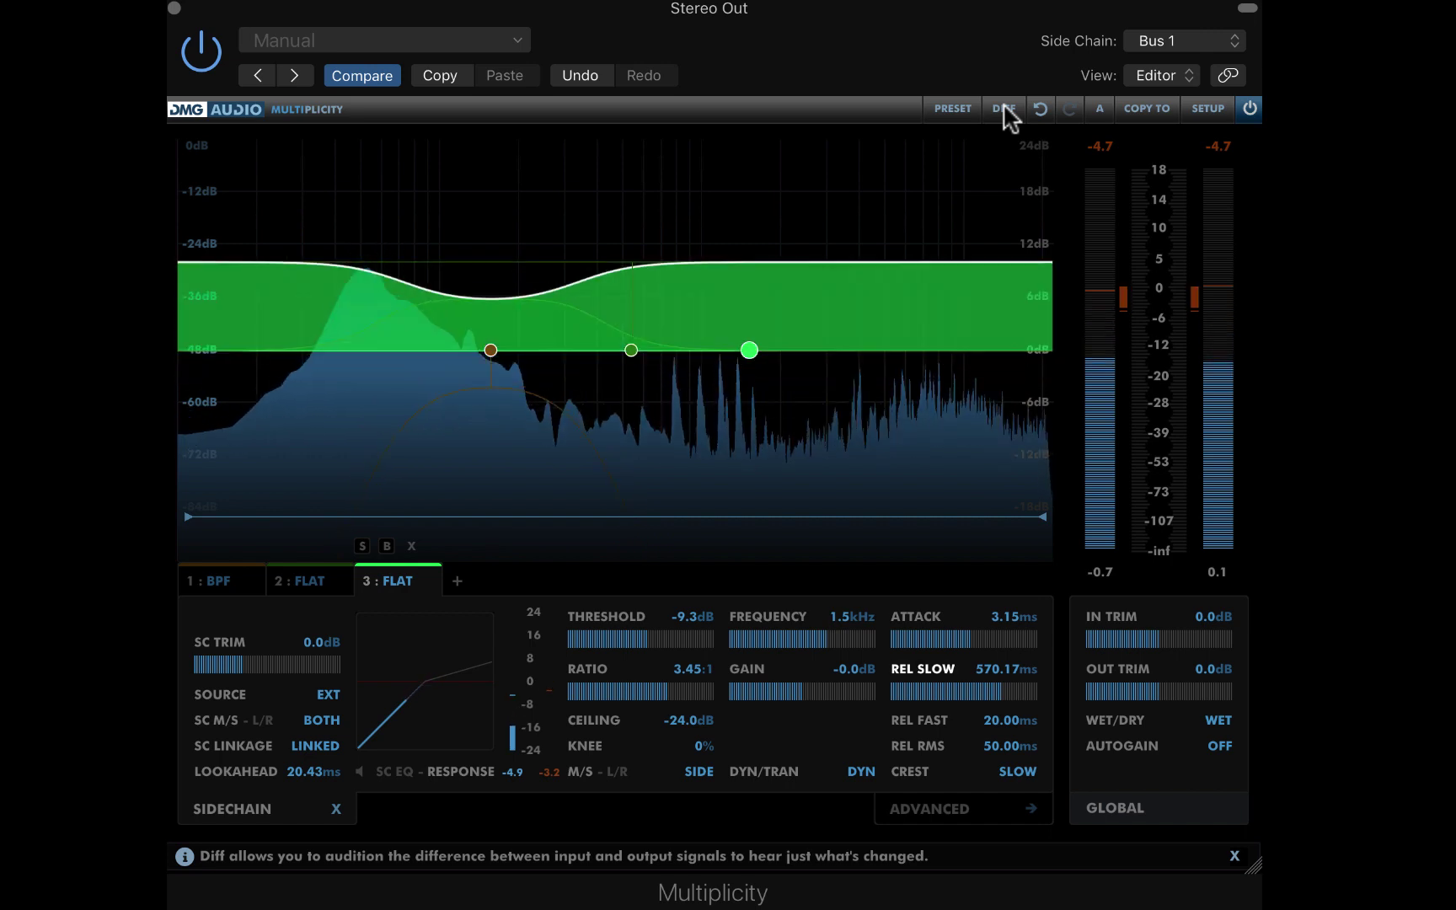
left_click(201, 53)
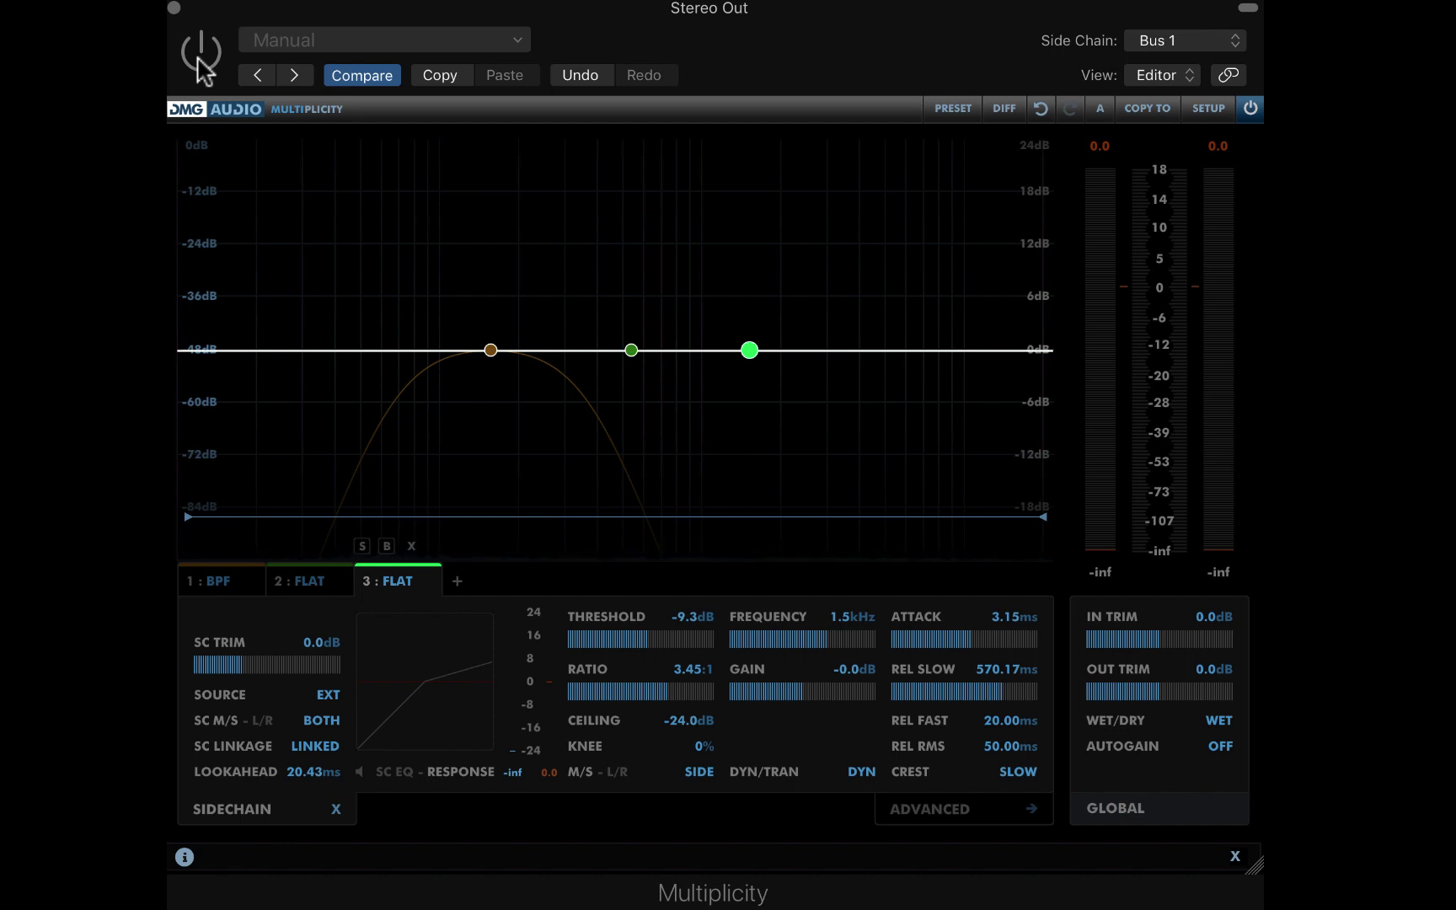
Step: Power the plugin back on, select the 2 : FLAT band and raise its threshold to -18.2 dB
left_click(199, 59)
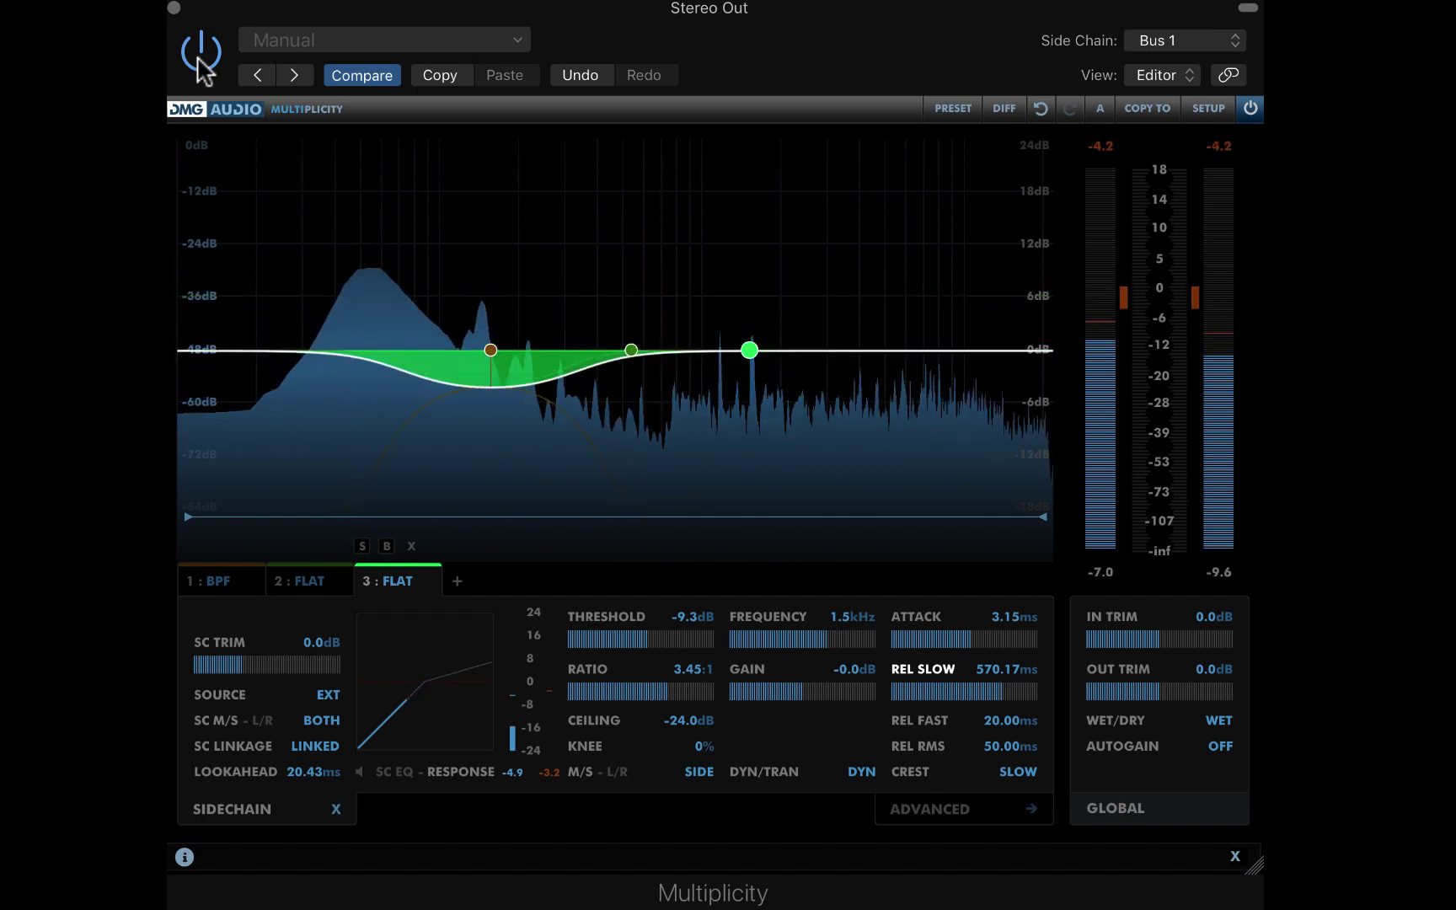
left_click(298, 594)
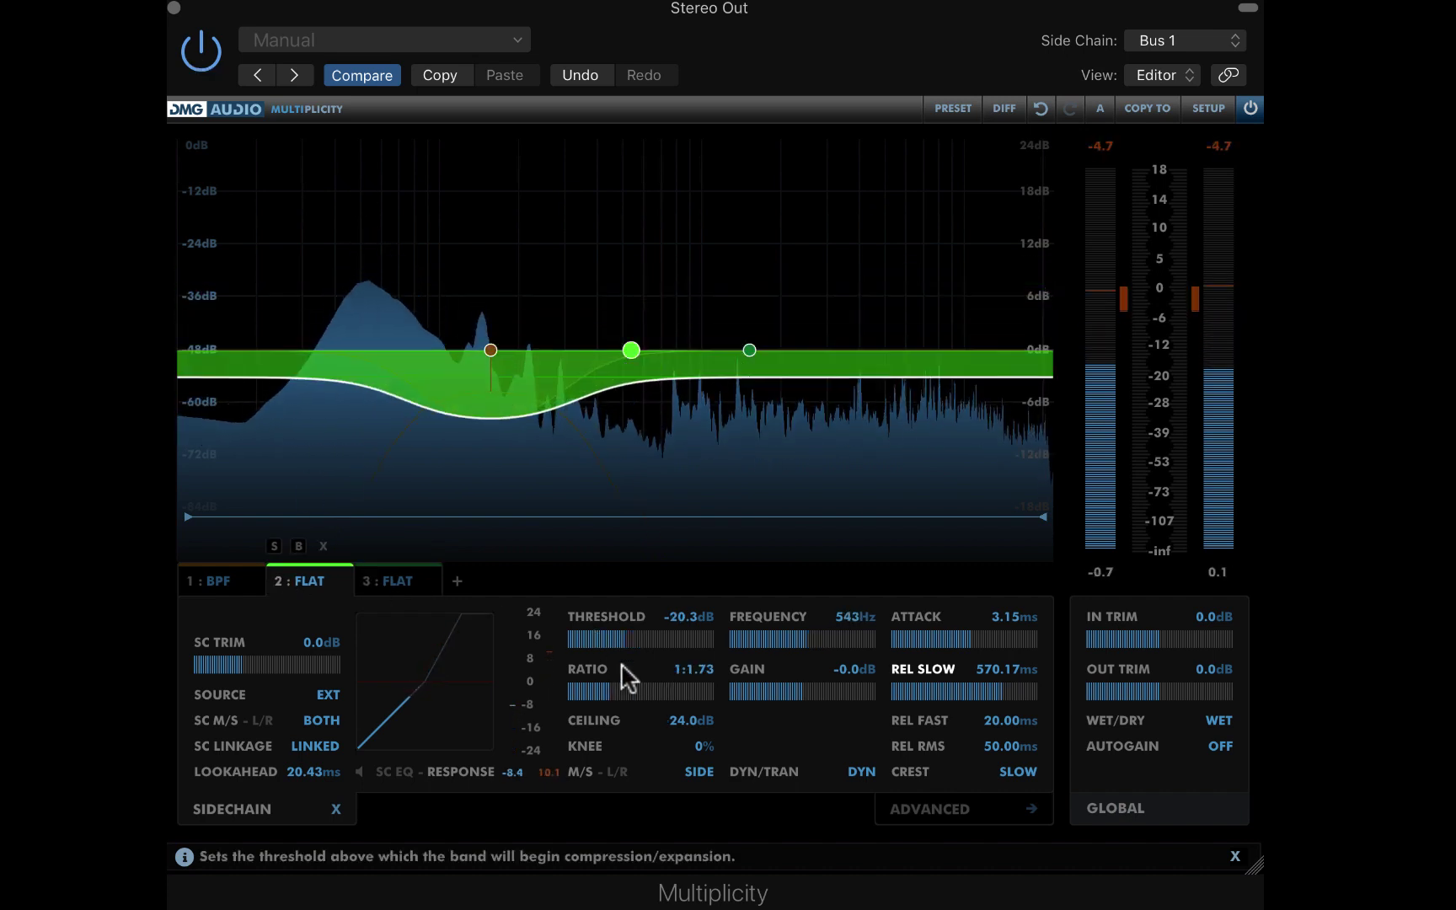
scroll(642, 640, "up", 3)
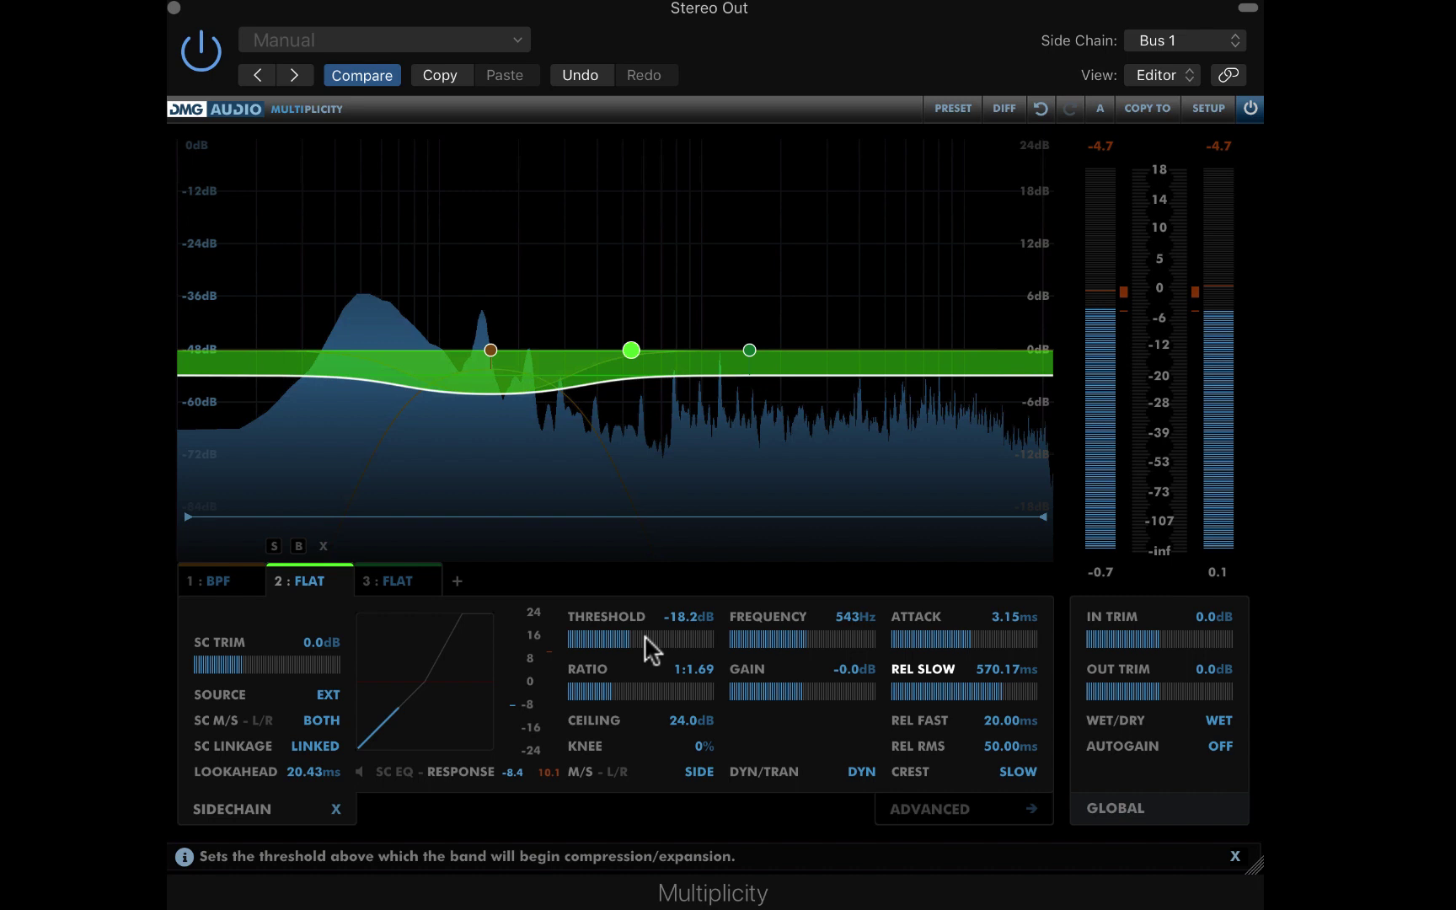